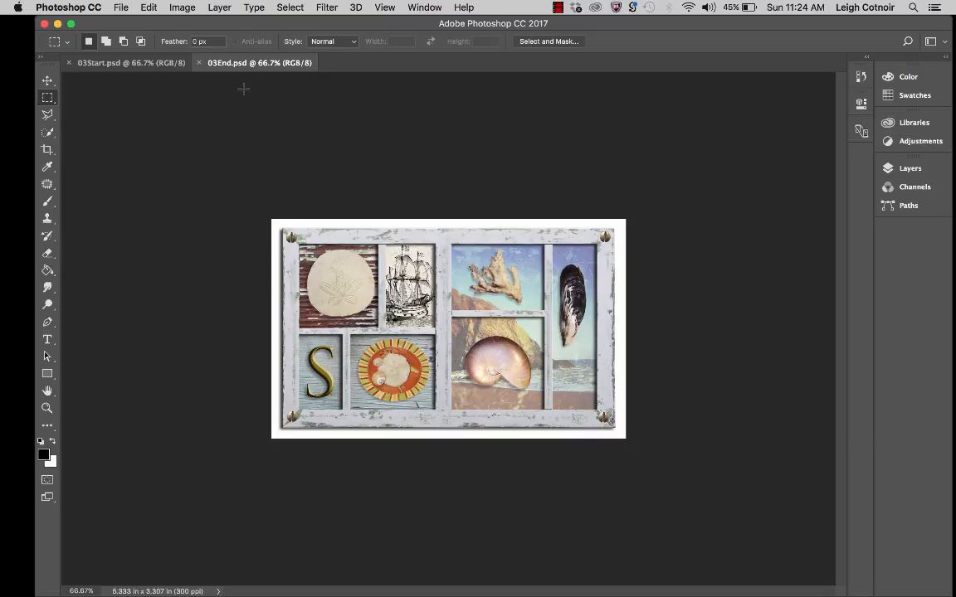
Compare the starting 03Start.psd with the finished collage in 03End.psd, and close 03End.psd
{"action": "left_click", "coordinate": [141, 64]}
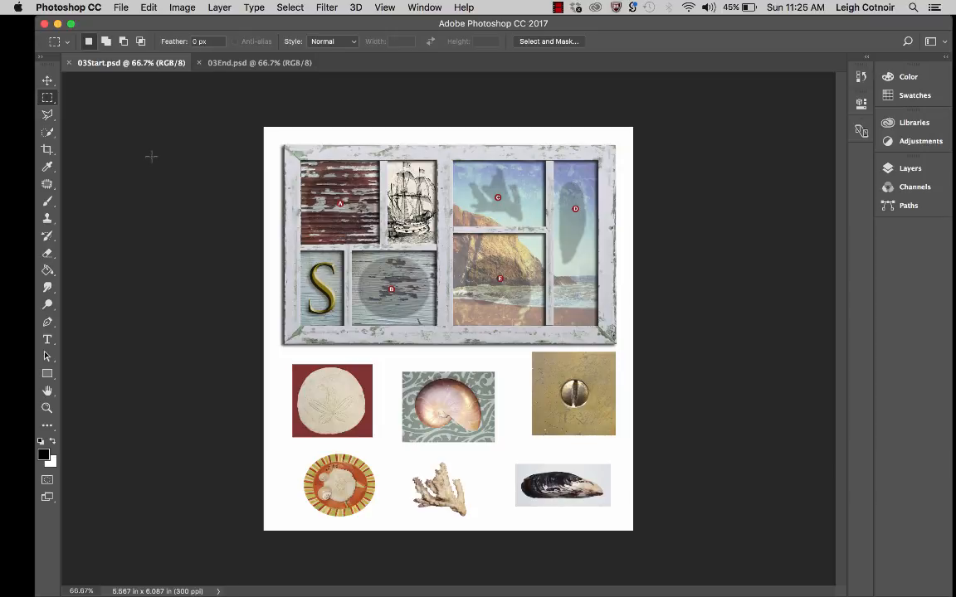
{"action": "left_click", "coordinate": [223, 63]}
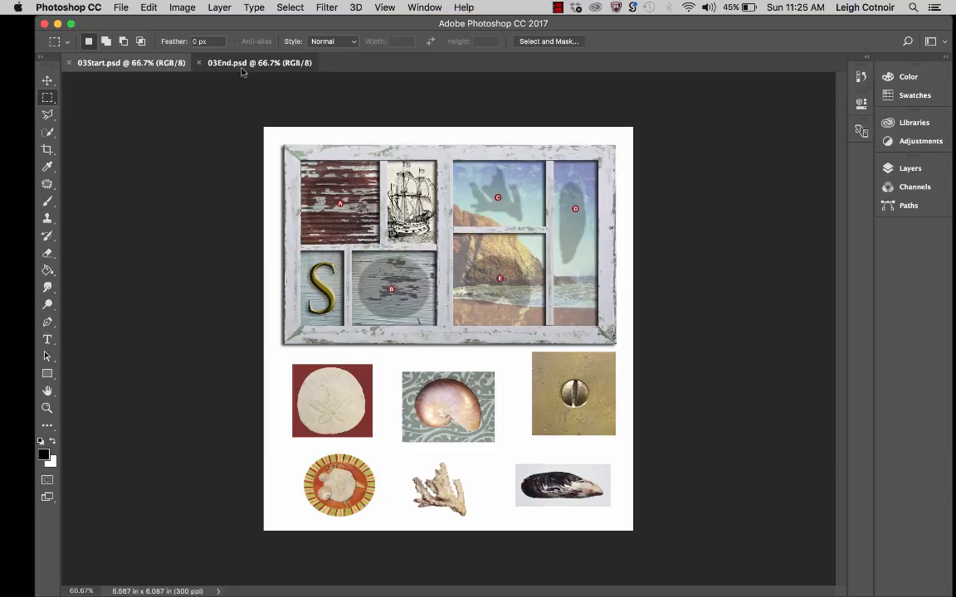
{"action": "left_click", "coordinate": [133, 64]}
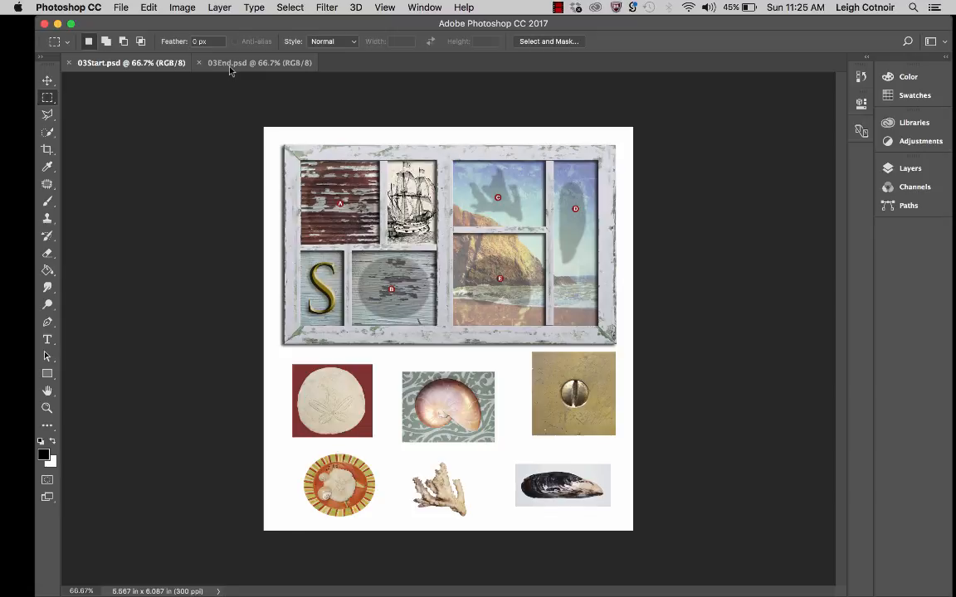
{"action": "left_click", "coordinate": [231, 66]}
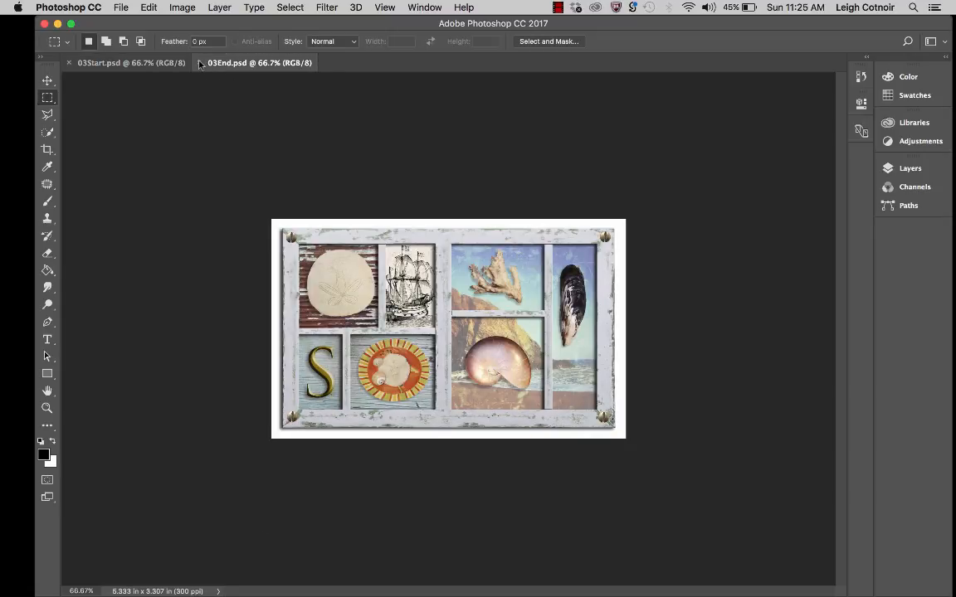
{"action": "left_click", "coordinate": [199, 63]}
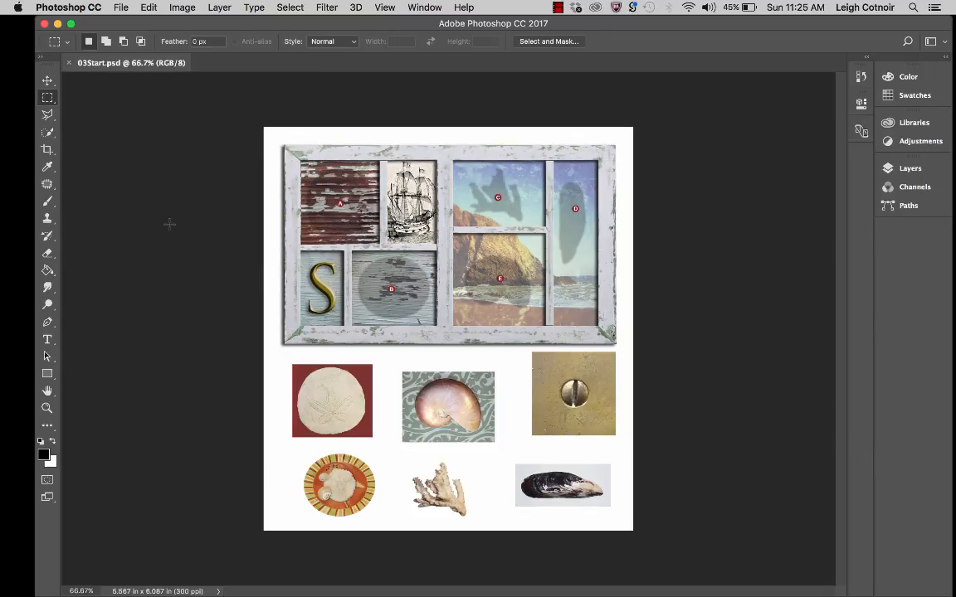
Save the starting document under the new name 03Working.psd in the Lesson03 folder, in Photoshop format
{"action": "left_click", "coordinate": [122, 7]}
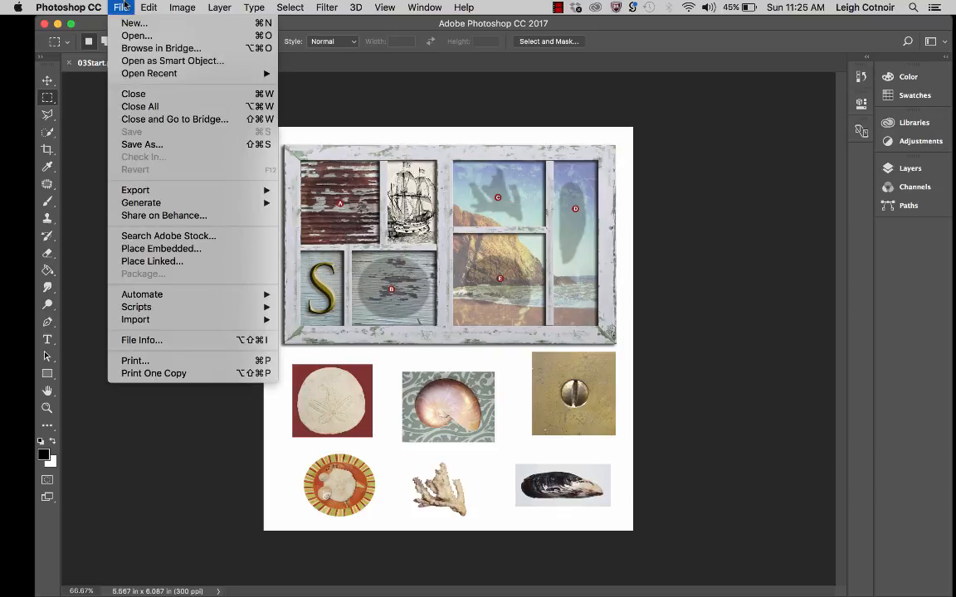
{"action": "left_click", "coordinate": [128, 145]}
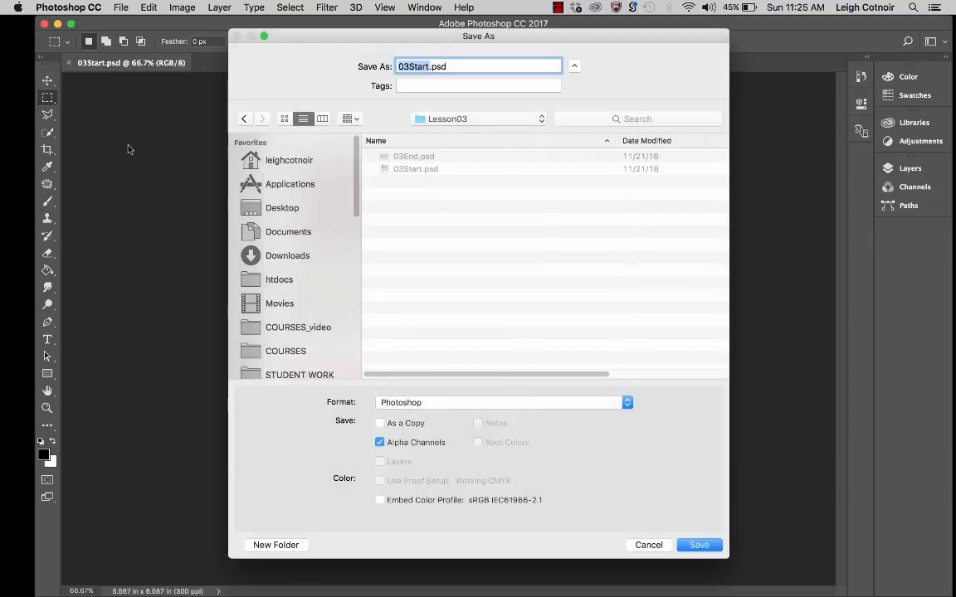
{"action": "left_click", "coordinate": [428, 70]}
{"action": "left_click_drag", "start_coordinate": [428, 69], "coordinate": [408, 70]}
{"action": "type", "text": "Working"}
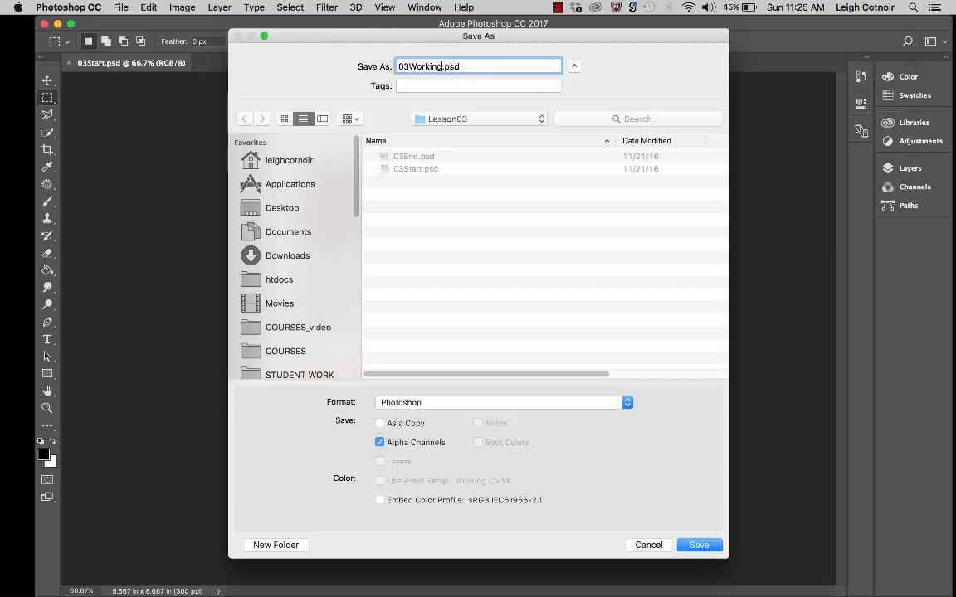
{"action": "left_click", "coordinate": [700, 545]}
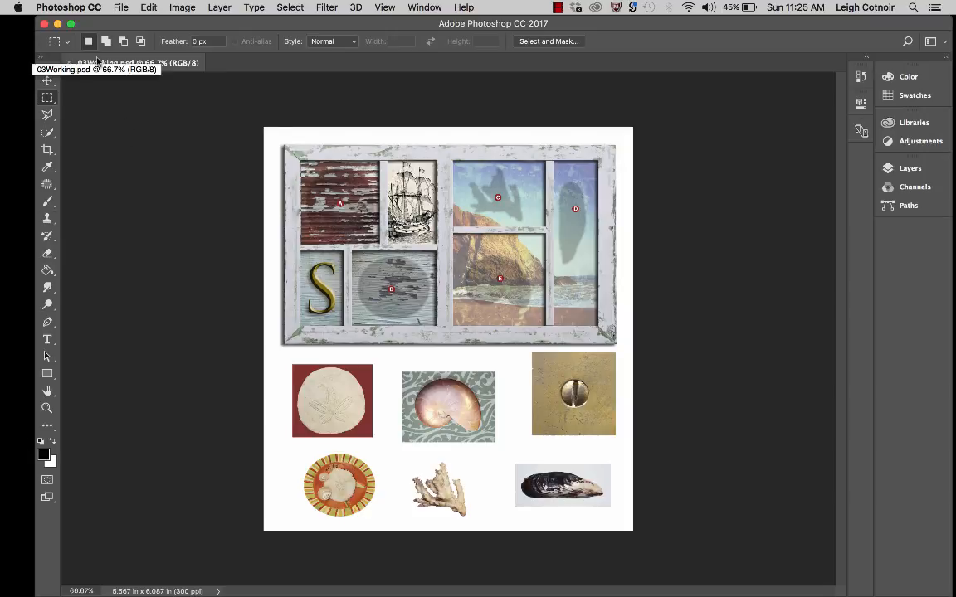
{"action": "left_click", "coordinate": [45, 94]}
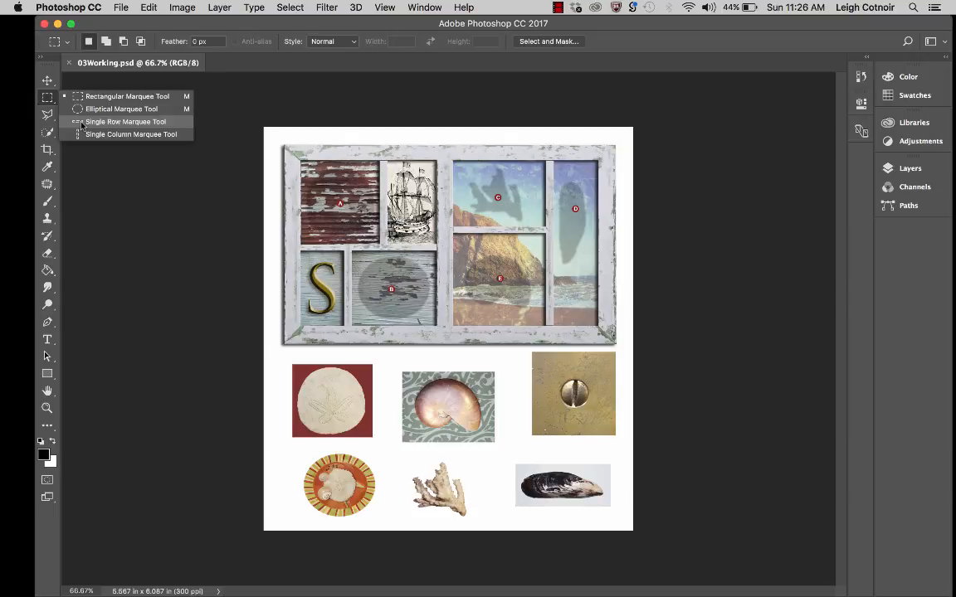
{"action": "left_click", "coordinate": [82, 123]}
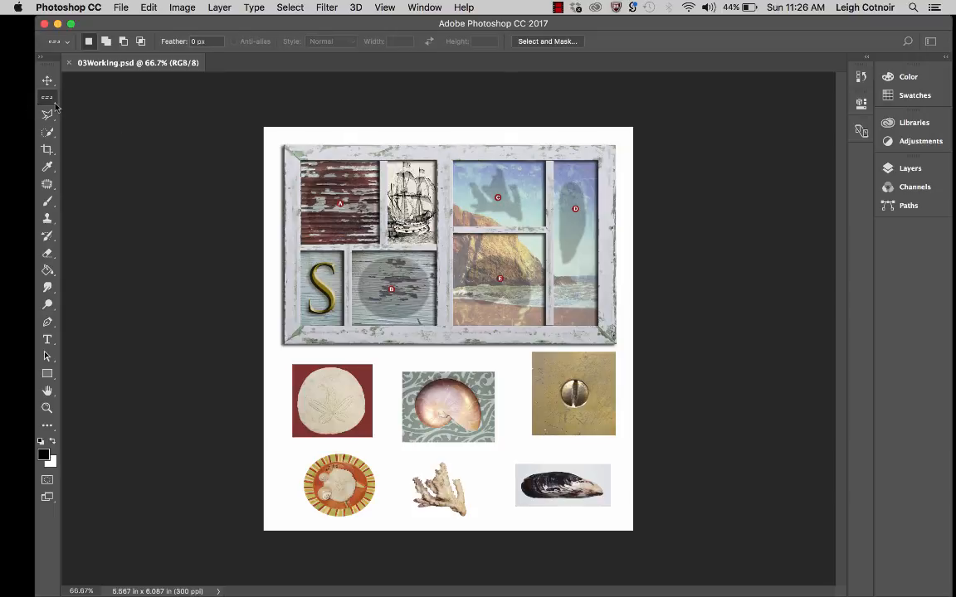
{"action": "left_click", "coordinate": [53, 102]}
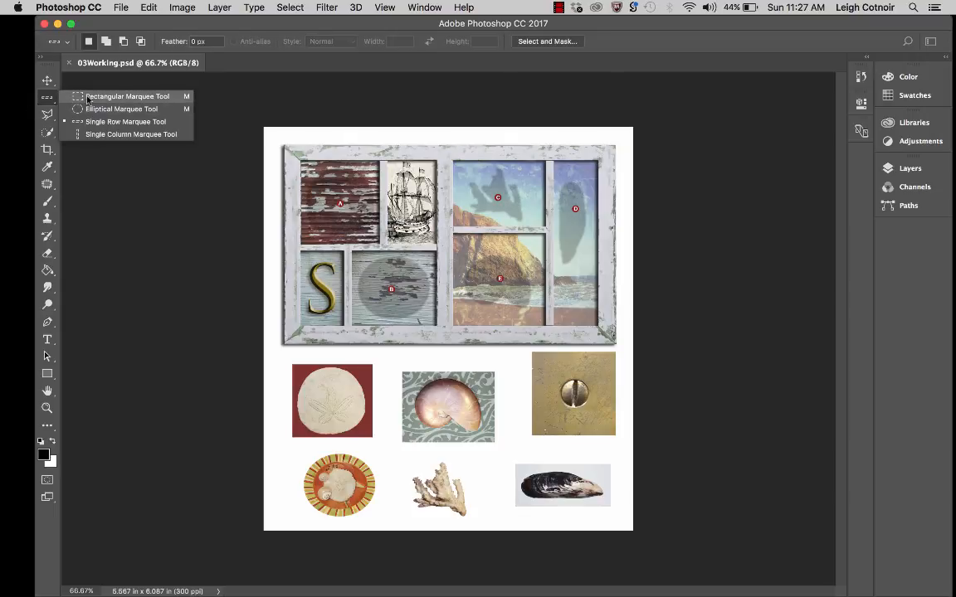
{"action": "left_click", "coordinate": [86, 96]}
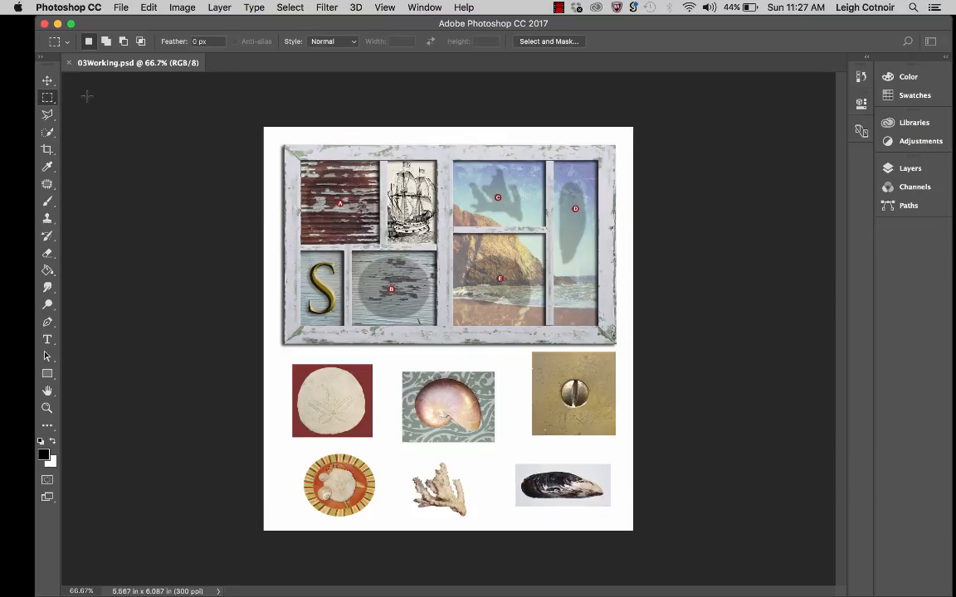
{"action": "left_click", "coordinate": [48, 116]}
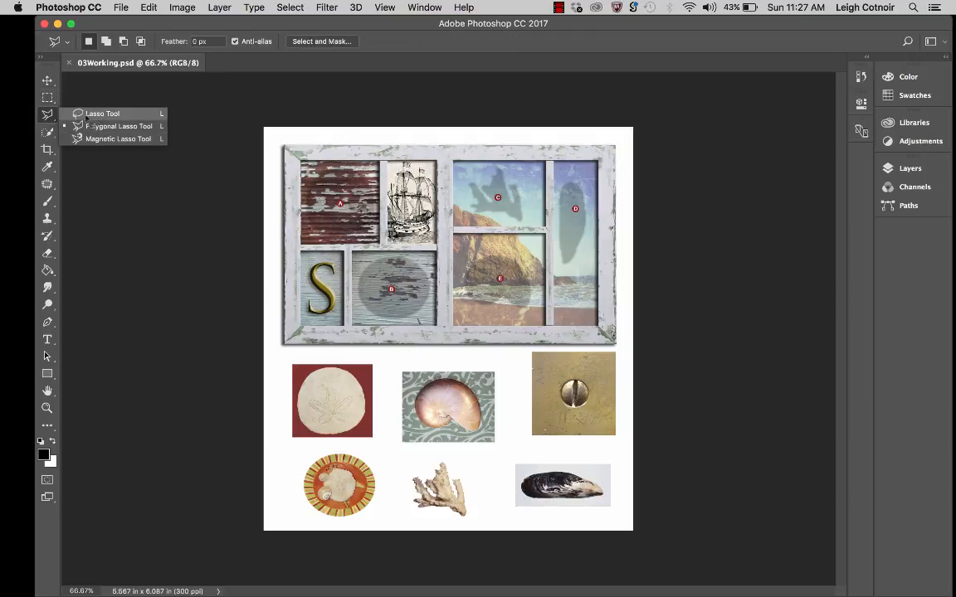
{"action": "left_click", "coordinate": [83, 114]}
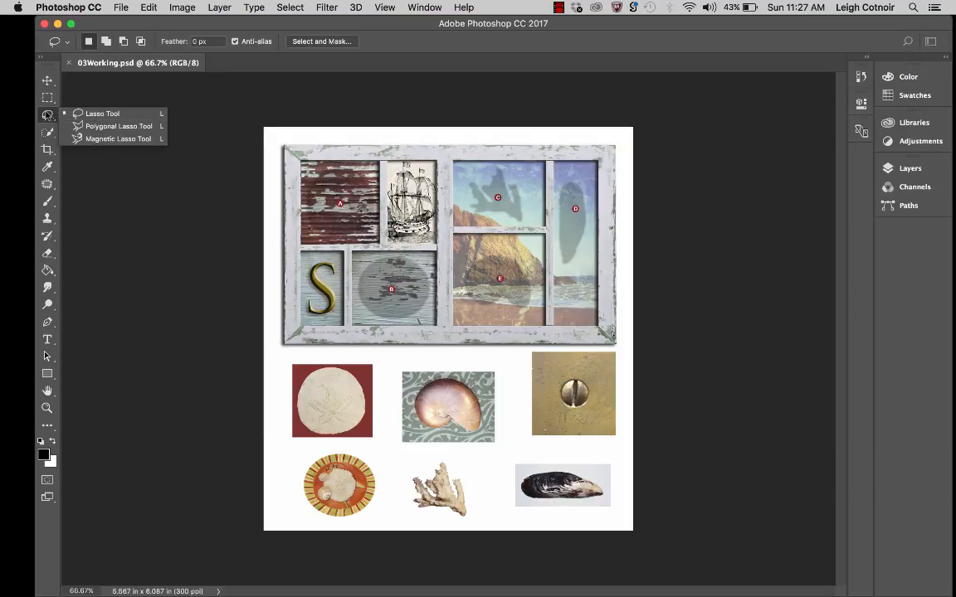
Try rectangular marquee selections across the collage and around the sand dollar picture, clearing each one
{"action": "left_click", "coordinate": [47, 97]}
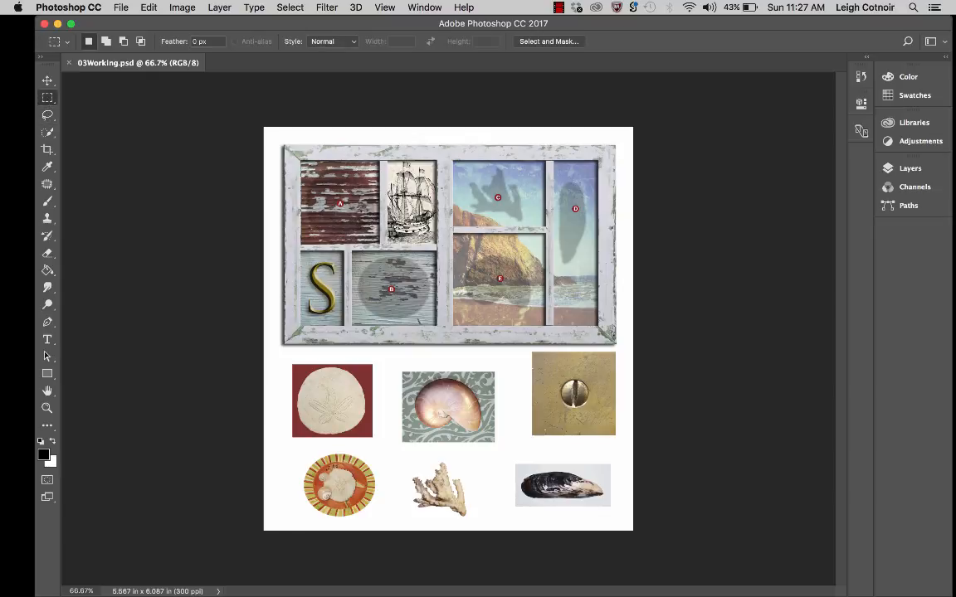
{"action": "left_click_drag", "start_coordinate": [335, 209], "coordinate": [476, 411]}
{"action": "left_click", "coordinate": [402, 451]}
{"action": "left_click_drag", "start_coordinate": [283, 357], "coordinate": [382, 447]}
{"action": "left_click", "coordinate": [382, 447]}
Try a freehand lasso selection around the sand dollar picture and a polygonal lasso selection around the nautilus shell
{"action": "left_click", "coordinate": [48, 115]}
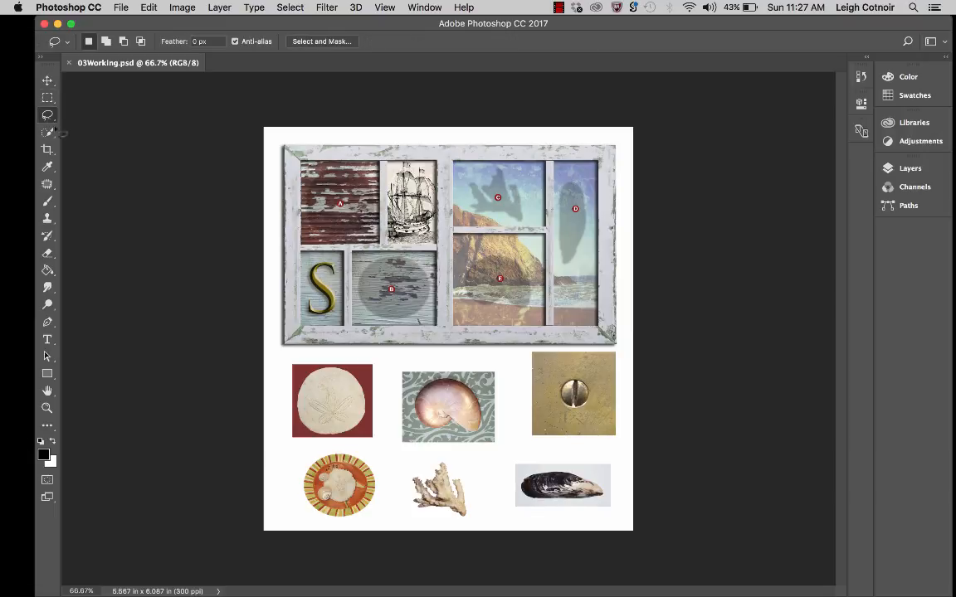
{"action": "mouse_move", "coordinate": [349, 357]}
{"action": "left_mouse_down"}
{"action": "mouse_move", "coordinate": [319, 355]}
{"action": "mouse_move", "coordinate": [291, 398]}
{"action": "mouse_move", "coordinate": [300, 438]}
{"action": "mouse_move", "coordinate": [339, 453]}
{"action": "mouse_move", "coordinate": [377, 442]}
{"action": "mouse_move", "coordinate": [382, 387]}
{"action": "mouse_move", "coordinate": [339, 354]}
{"action": "left_mouse_up"}
{"action": "left_click", "coordinate": [48, 115]}
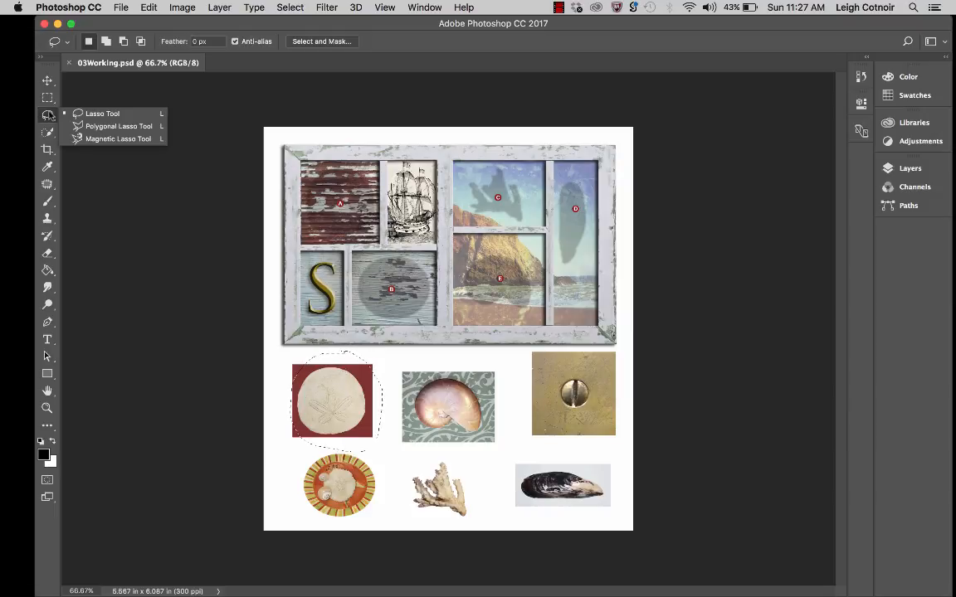
{"action": "left_click", "coordinate": [92, 126]}
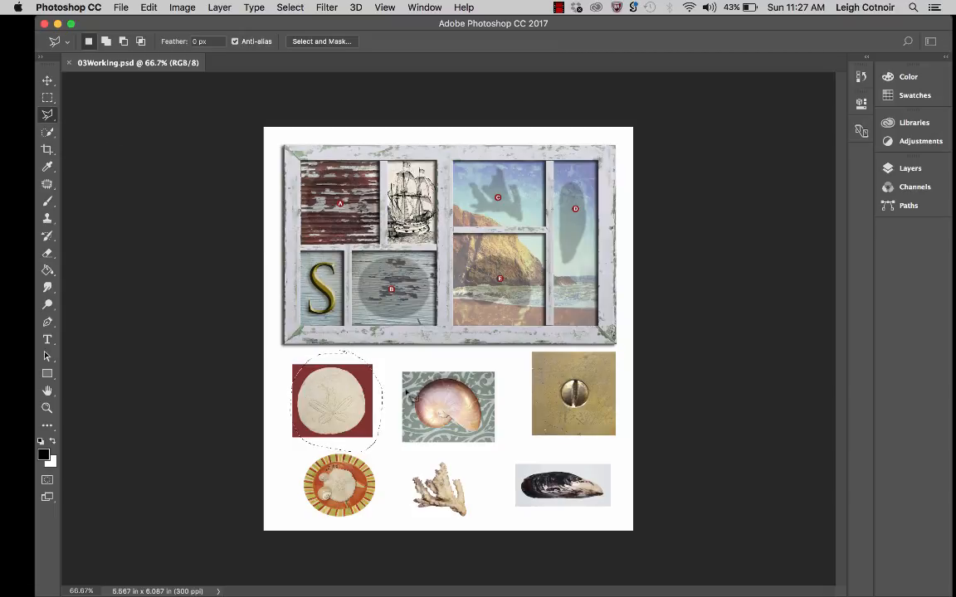
{"action": "left_click", "coordinate": [304, 361]}
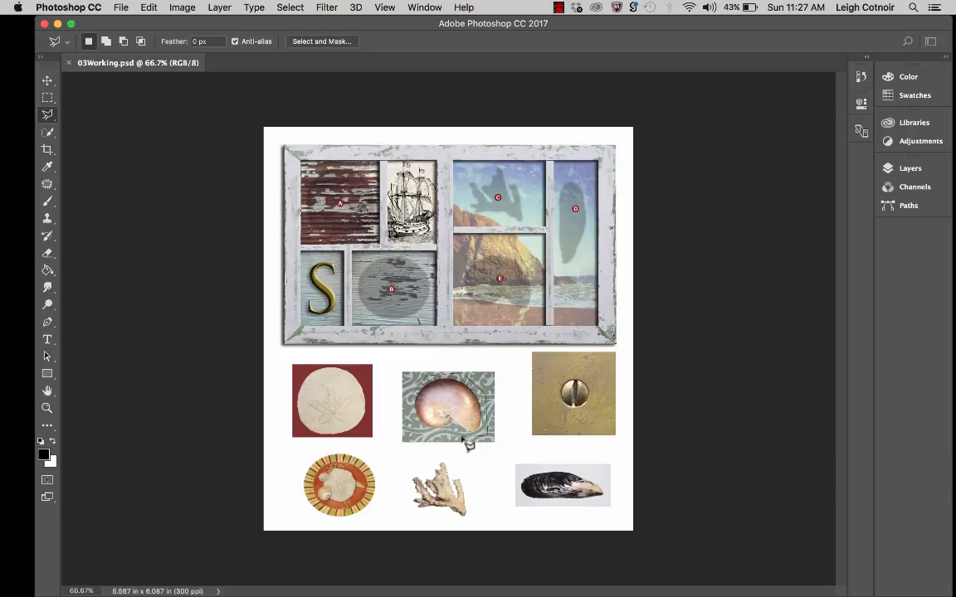
{"action": "left_click", "coordinate": [410, 400]}
{"action": "left_click_drag", "start_coordinate": [49, 117], "coordinate": [97, 142]}
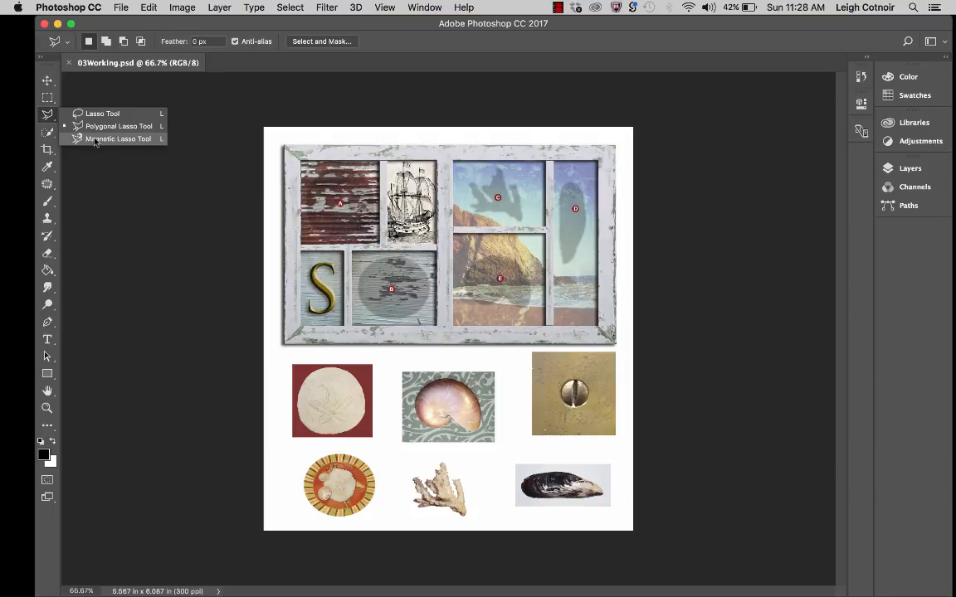
{"action": "left_click", "coordinate": [51, 117]}
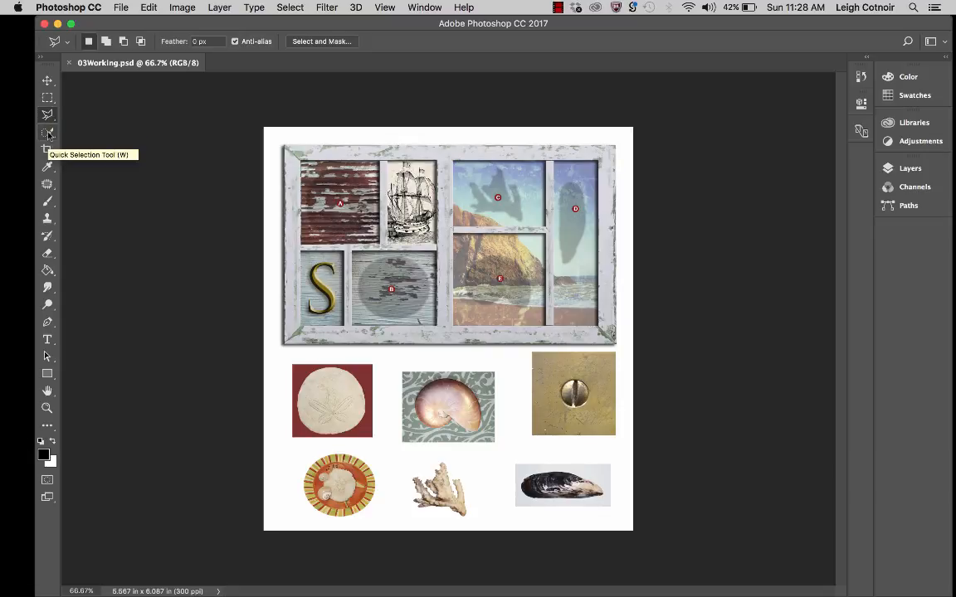
{"action": "left_click", "coordinate": [48, 135]}
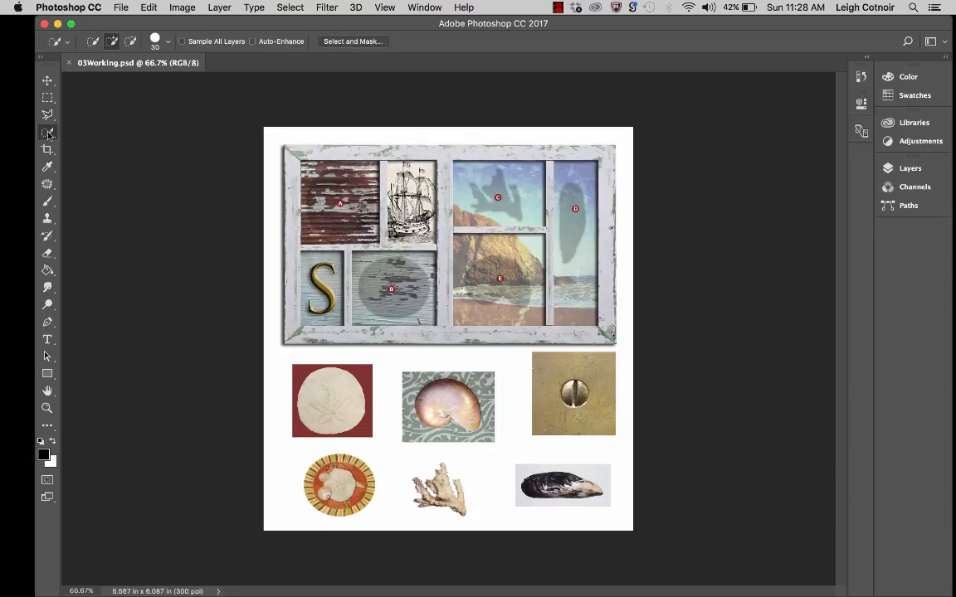
{"action": "right_click", "coordinate": [49, 136]}
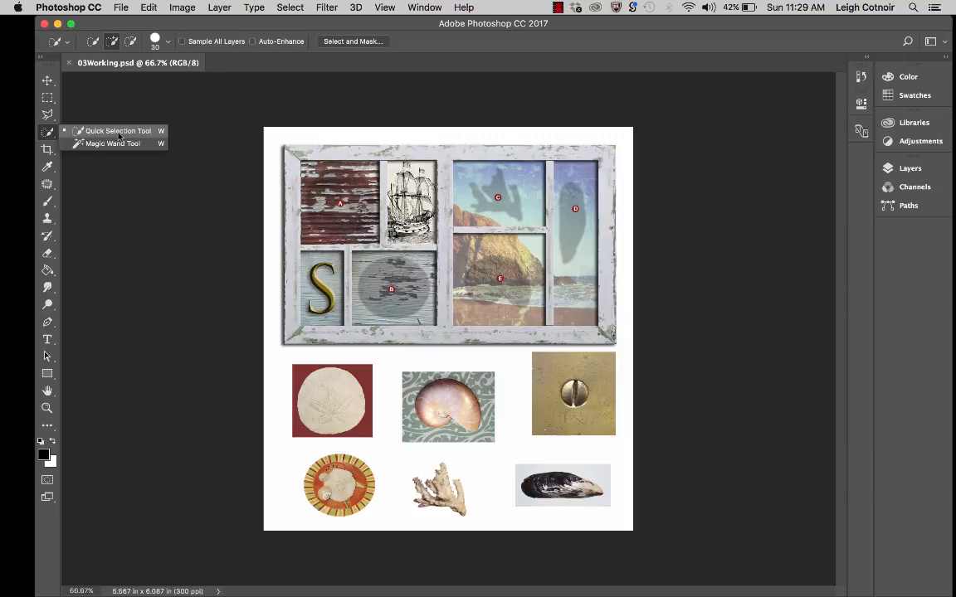
{"action": "left_click", "coordinate": [120, 135]}
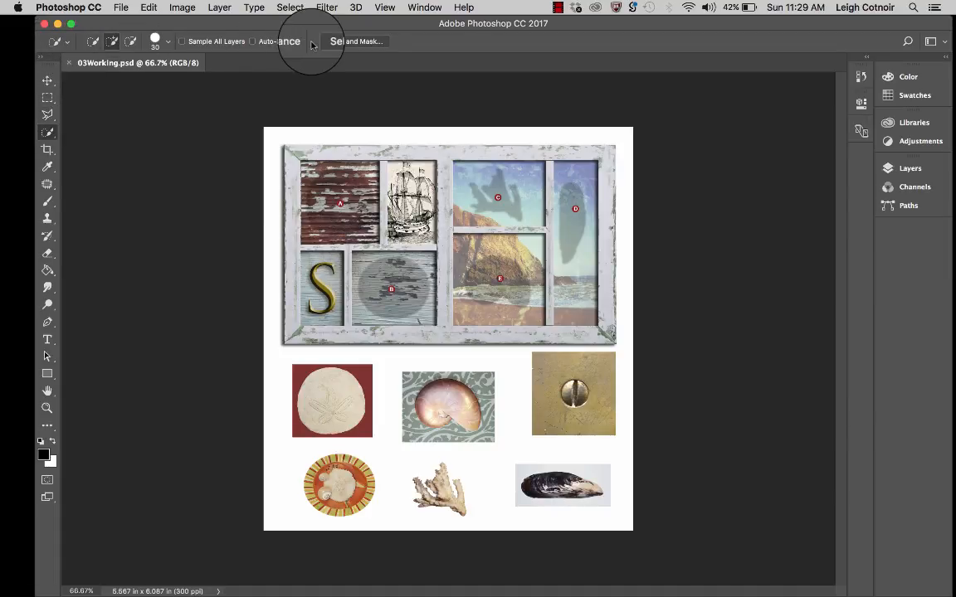
{"action": "left_click", "coordinate": [47, 114]}
{"action": "left_click", "coordinate": [52, 99]}
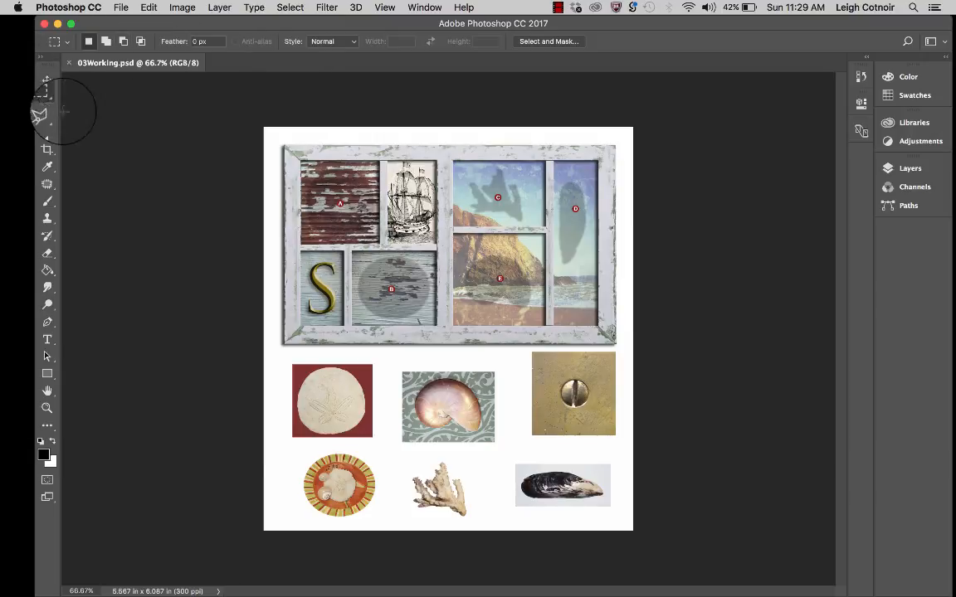
Activate the Quick Selection tool and try out its brush hardness, ending at 100%
{"action": "left_click", "coordinate": [48, 133]}
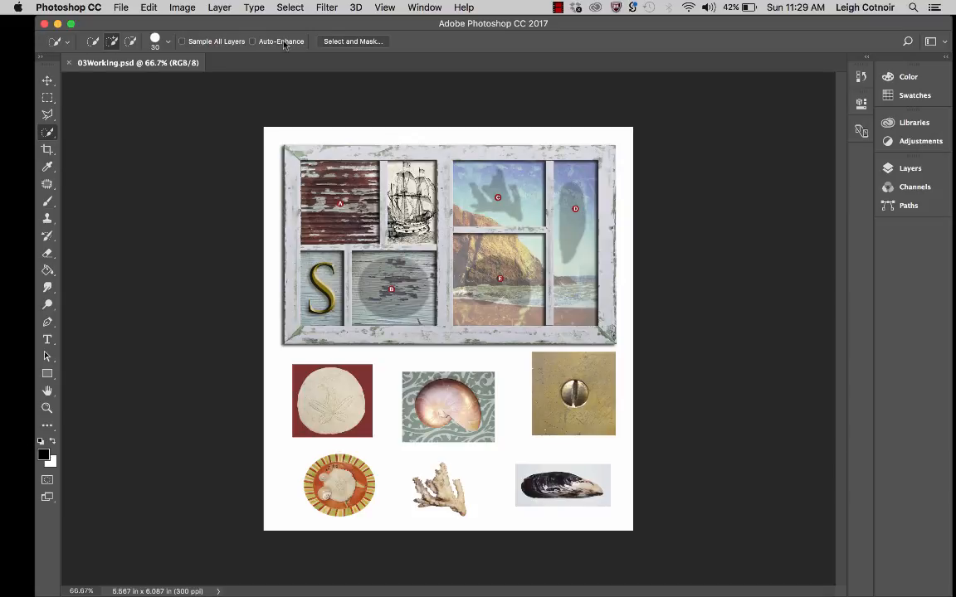
{"action": "left_click", "coordinate": [169, 42]}
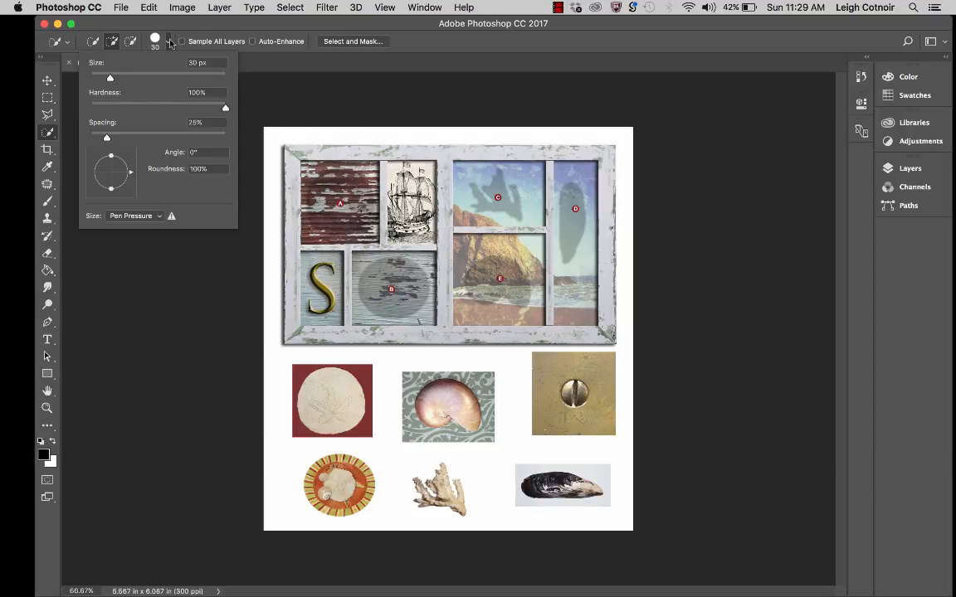
{"action": "left_click", "coordinate": [169, 43]}
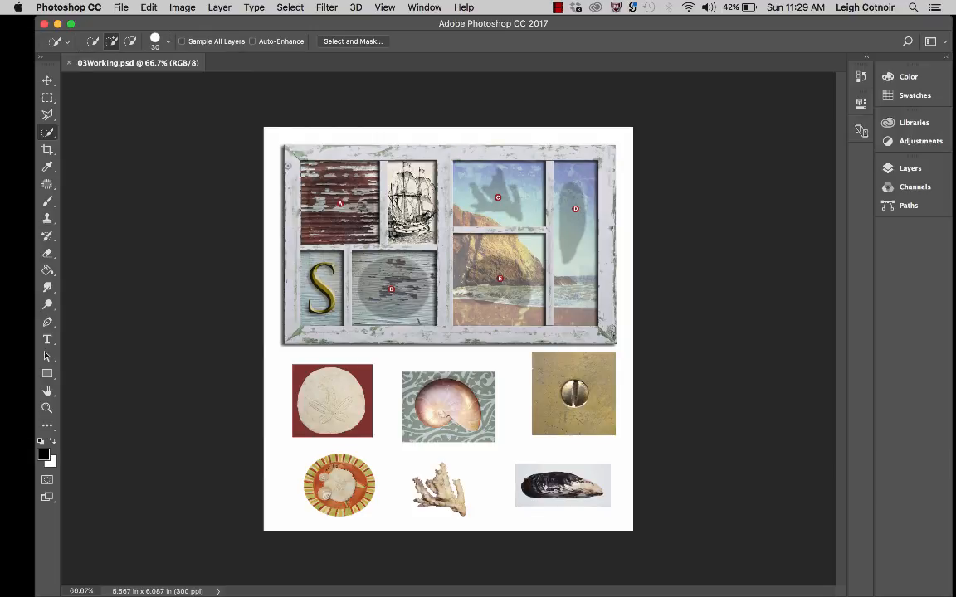
{"action": "left_click", "coordinate": [170, 45]}
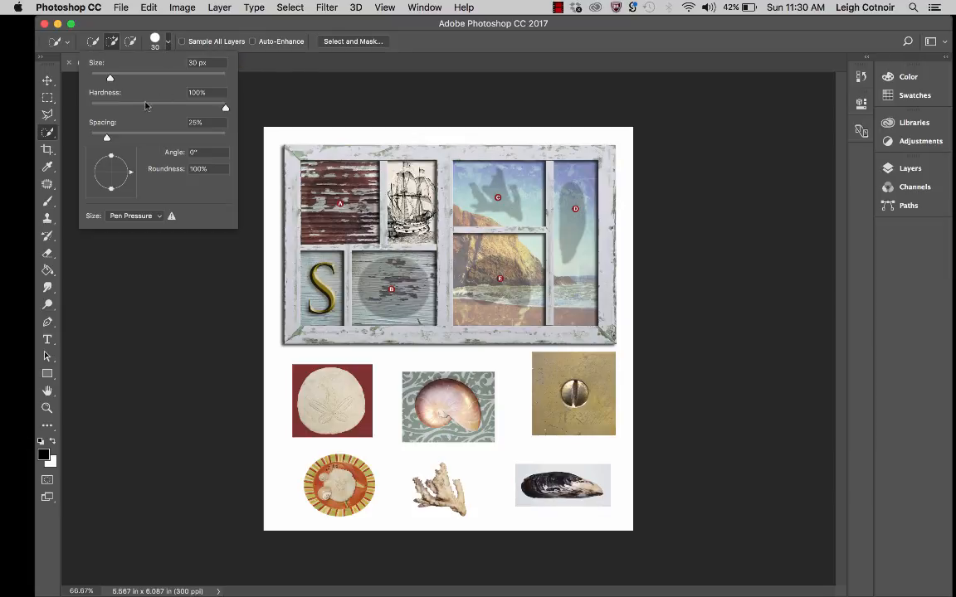
{"action": "left_click_drag", "start_coordinate": [222, 109], "coordinate": [80, 109]}
{"action": "left_click_drag", "start_coordinate": [91, 109], "coordinate": [243, 126]}
{"action": "mouse_move", "coordinate": [224, 112]}
{"action": "left_mouse_down"}
{"action": "mouse_move", "coordinate": [175, 111]}
{"action": "mouse_move", "coordinate": [225, 109]}
{"action": "left_mouse_up"}
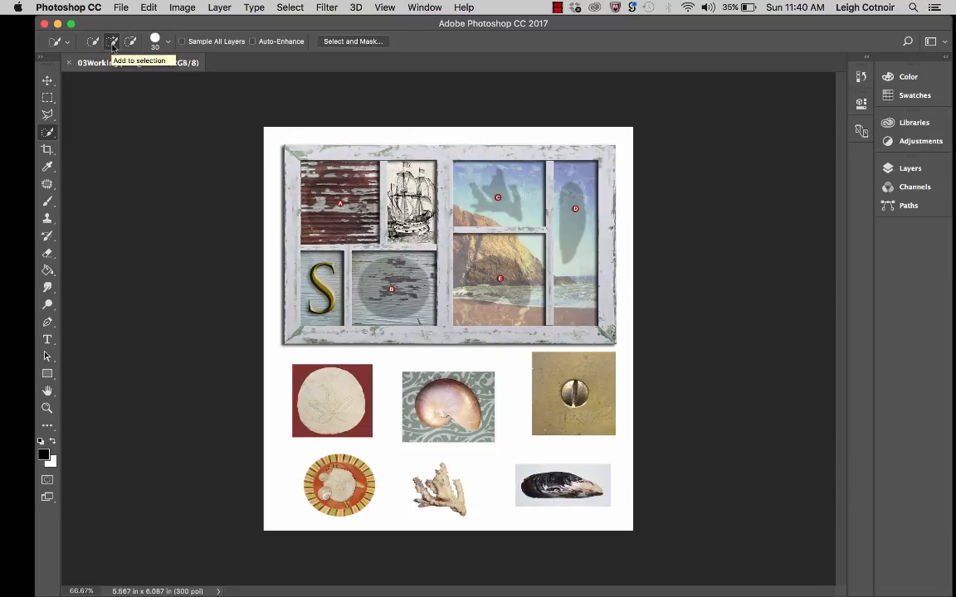
{"action": "left_click", "coordinate": [168, 41]}
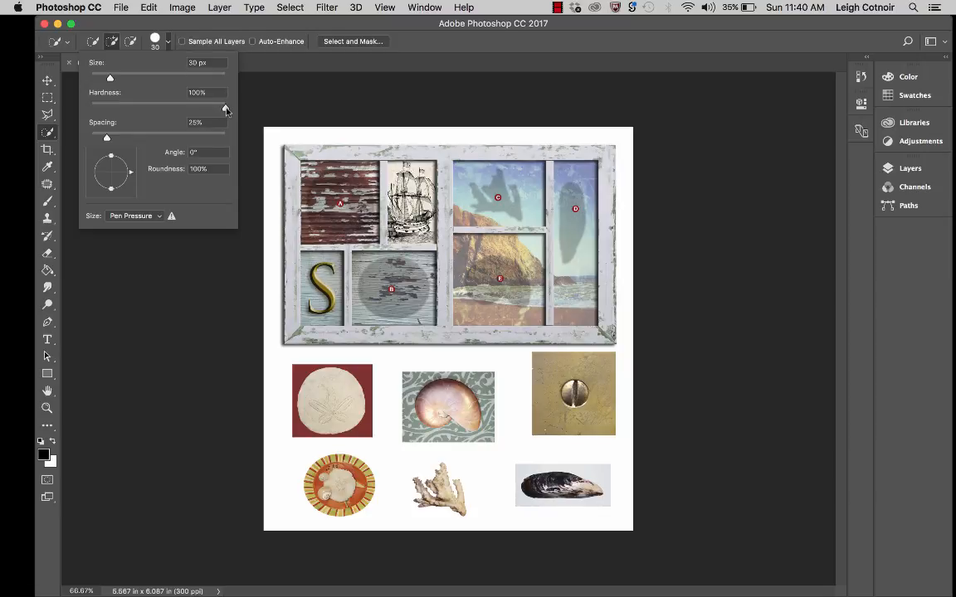
{"action": "left_click_drag", "start_coordinate": [226, 111], "coordinate": [220, 110]}
{"action": "key", "text": "Return"}
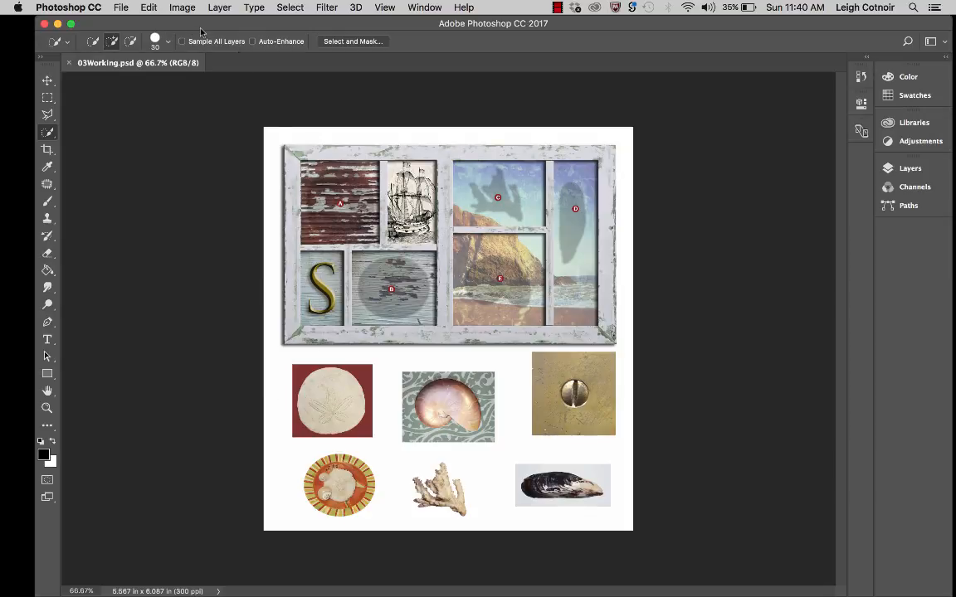
Turn on Auto-Enhance and quick-select the sand dollar on the red background
{"action": "left_click", "coordinate": [252, 41]}
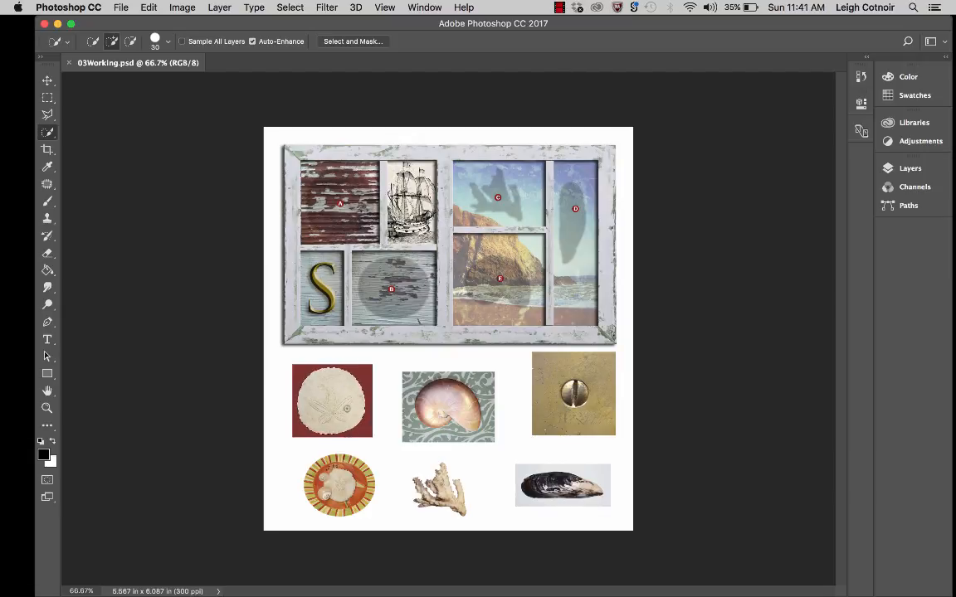
{"action": "scroll", "coordinate": [314, 365], "scroll_direction": "up", "scroll_amount": 5}
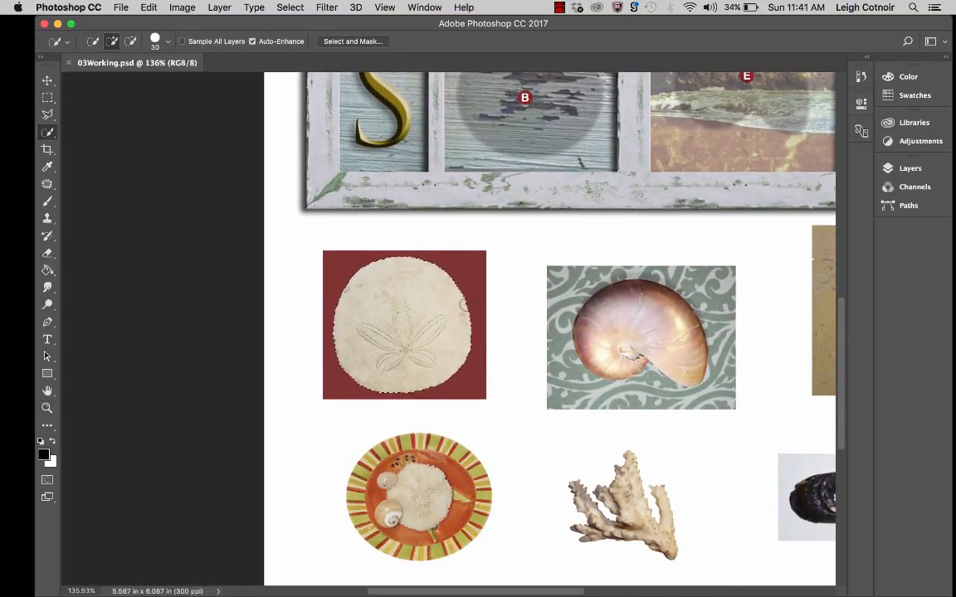
Examine the selection edge along the upper and right rim of the sand dollar at pixel level
{"action": "scroll", "coordinate": [463, 305], "scroll_direction": "up", "scroll_amount": 3}
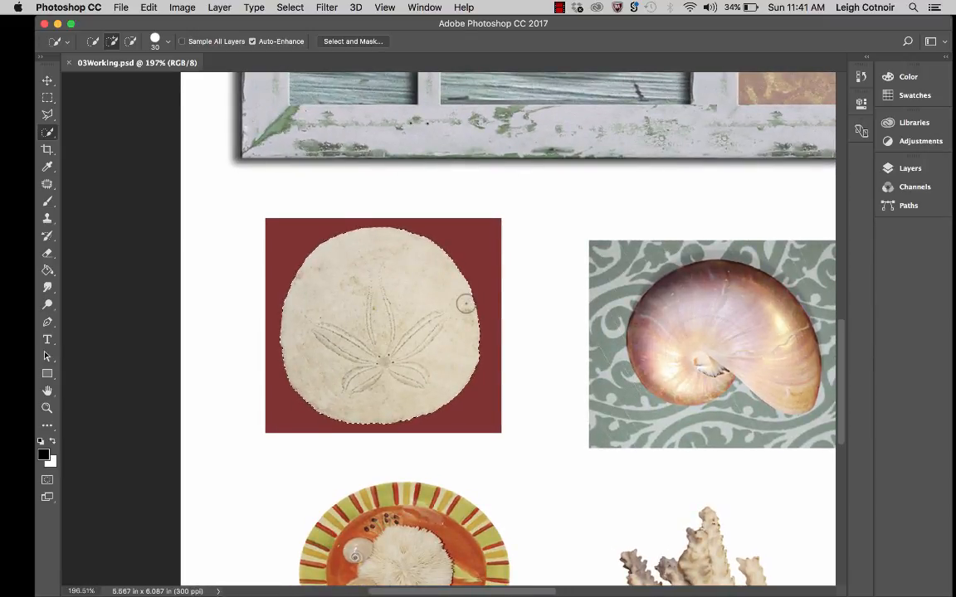
{"action": "scroll", "coordinate": [465, 303], "scroll_direction": "up", "scroll_amount": 2}
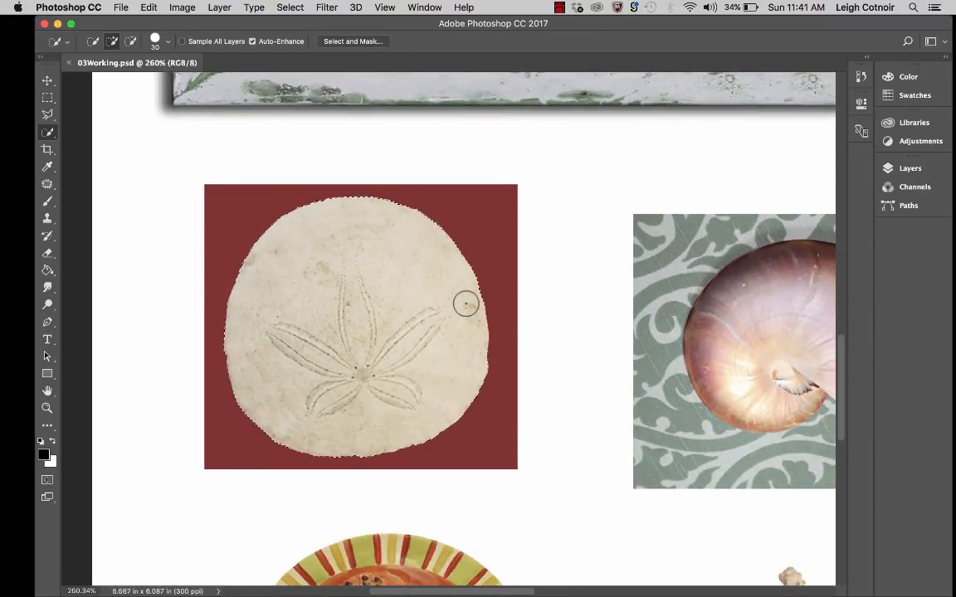
{"action": "scroll", "coordinate": [466, 304], "scroll_direction": "up", "scroll_amount": 1}
{"action": "scroll", "coordinate": [465, 304], "scroll_direction": "down", "scroll_amount": 2}
{"action": "scroll", "coordinate": [465, 304], "scroll_direction": "left", "scroll_amount": 2}
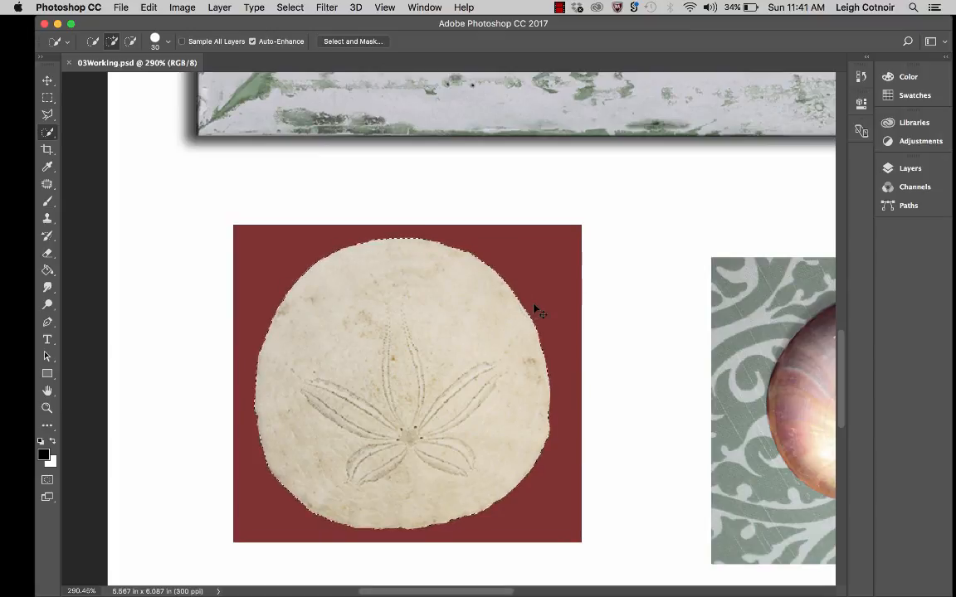
{"action": "scroll", "coordinate": [531, 303], "scroll_direction": "up", "scroll_amount": 3}
{"action": "scroll", "coordinate": [529, 284], "scroll_direction": "up", "scroll_amount": 4}
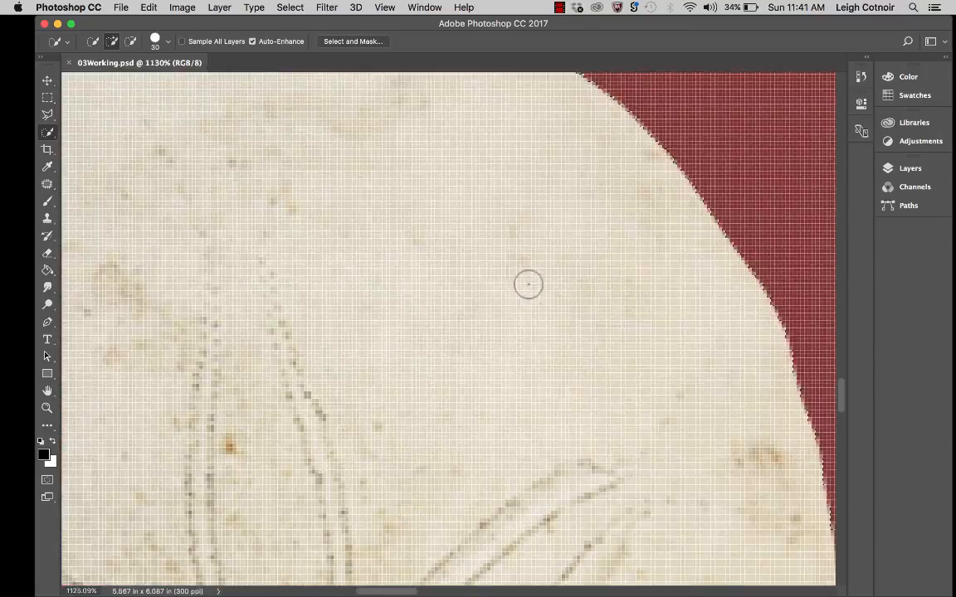
{"action": "scroll", "coordinate": [529, 285], "scroll_direction": "right", "scroll_amount": 5}
{"action": "scroll", "coordinate": [529, 284], "scroll_direction": "up", "scroll_amount": 3}
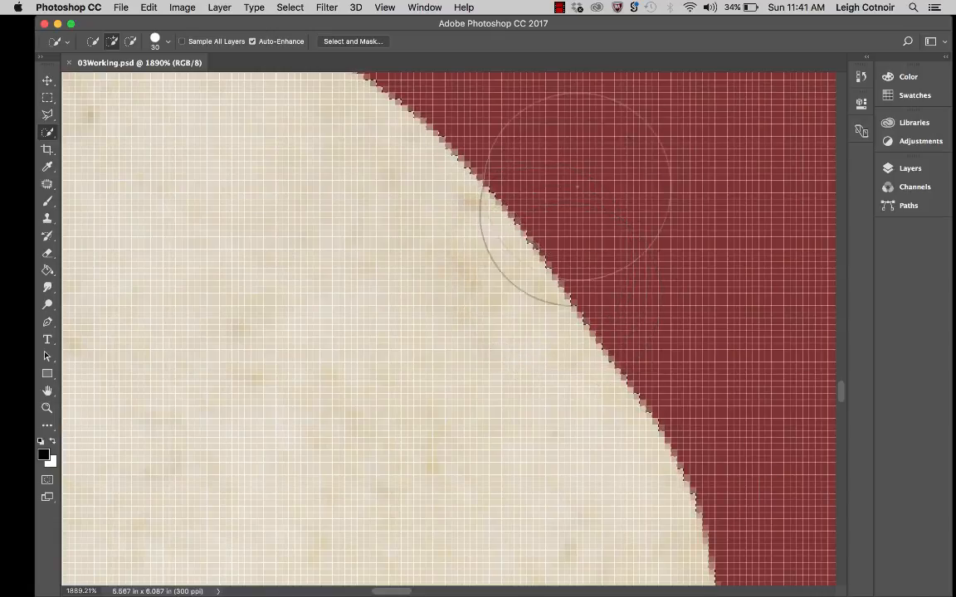
{"action": "scroll", "coordinate": [491, 230], "scroll_direction": "up", "scroll_amount": 5}
{"action": "scroll", "coordinate": [491, 230], "scroll_direction": "left", "scroll_amount": 5}
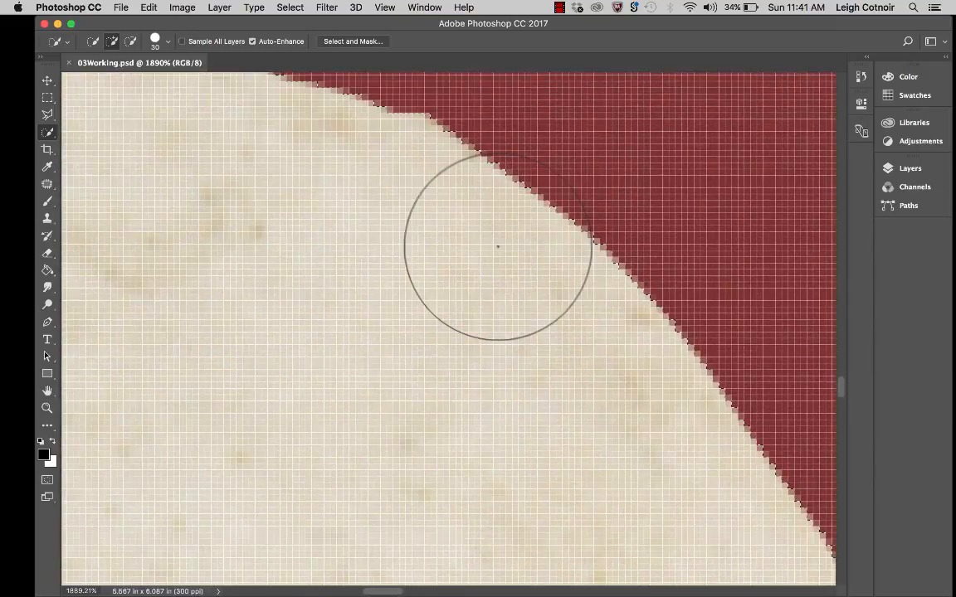
{"action": "scroll", "coordinate": [497, 246], "scroll_direction": "down", "scroll_amount": 10}
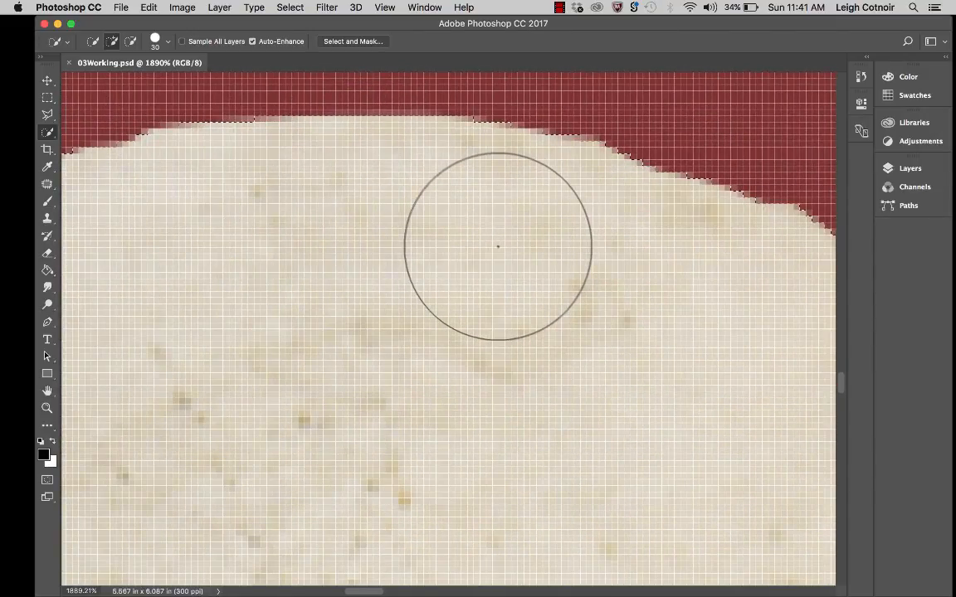
{"action": "scroll", "coordinate": [477, 196], "scroll_direction": "down", "scroll_amount": 5, "text": "alt"}
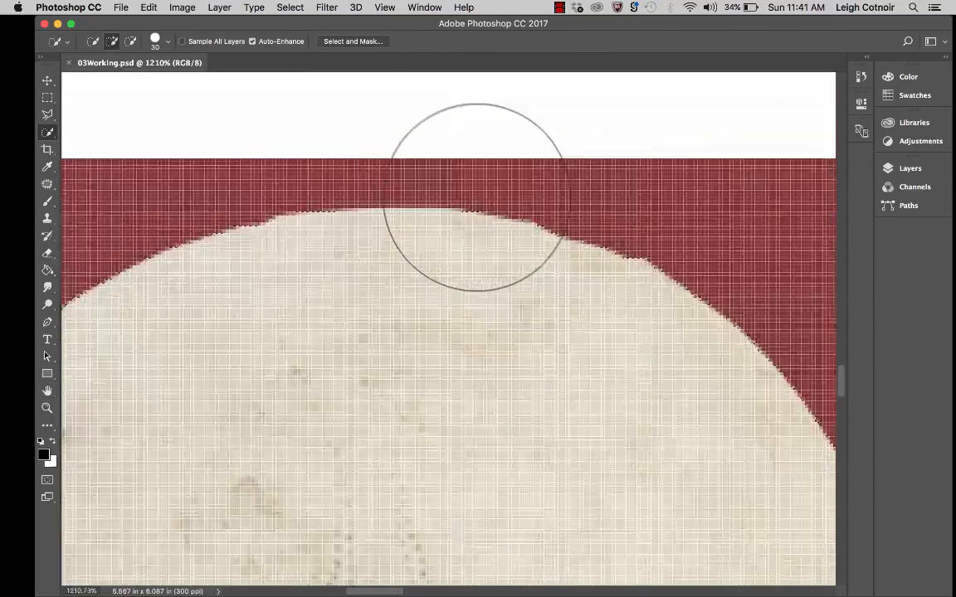
{"action": "scroll", "coordinate": [477, 196], "scroll_direction": "down", "scroll_amount": 3, "text": "alt"}
Look over the framed collage, especially panel A, and compare it with the selected sand dollar
{"action": "scroll", "coordinate": [477, 197], "scroll_direction": "up", "scroll_amount": 10}
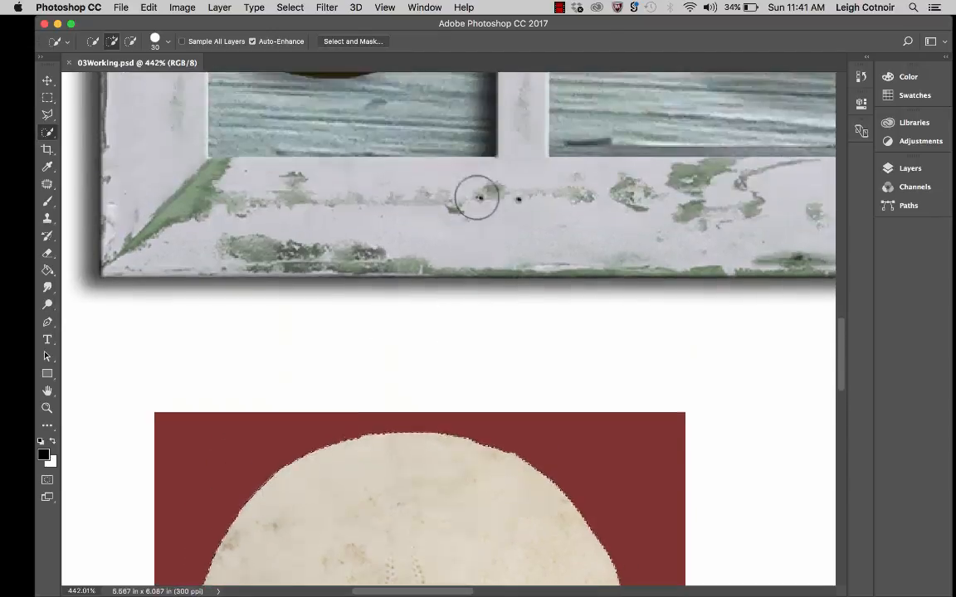
{"action": "scroll", "coordinate": [476, 197], "scroll_direction": "up", "scroll_amount": 15}
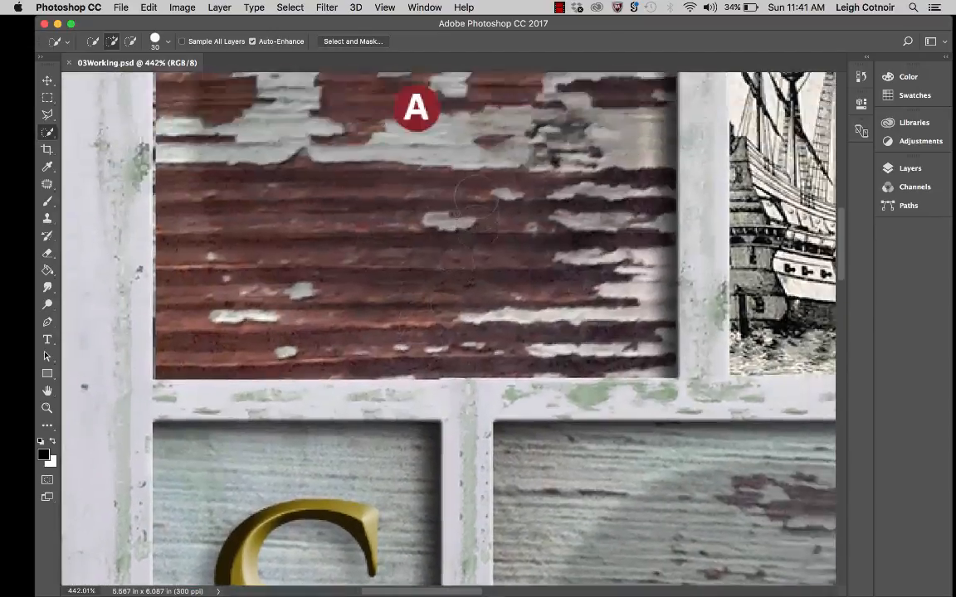
{"action": "scroll", "coordinate": [475, 206], "scroll_direction": "up", "scroll_amount": 10}
{"action": "scroll", "coordinate": [475, 206], "scroll_direction": "down", "scroll_amount": 2}
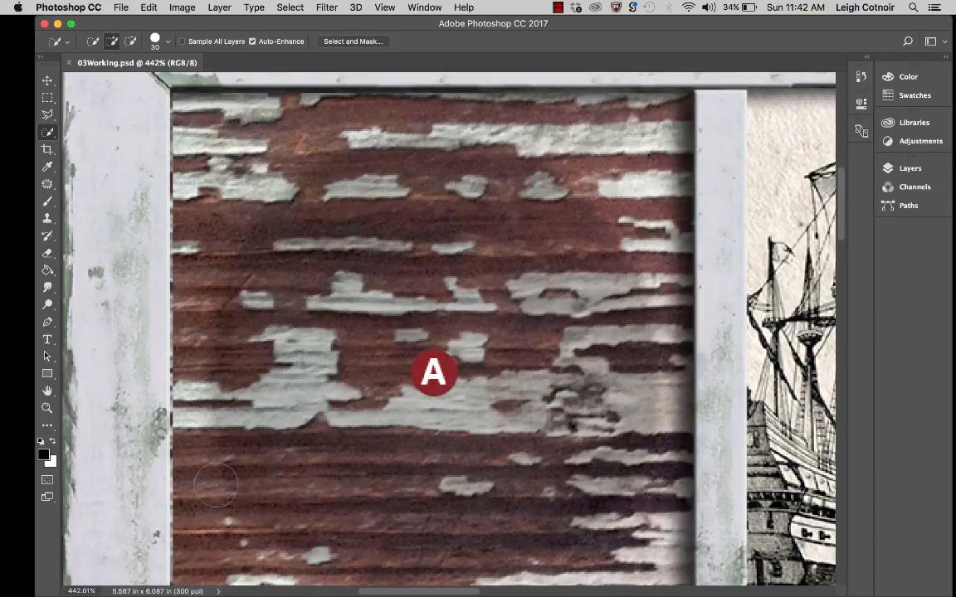
{"action": "scroll", "coordinate": [194, 440], "scroll_direction": "down", "scroll_amount": 20}
{"action": "scroll", "coordinate": [216, 485], "scroll_direction": "down", "scroll_amount": 2}
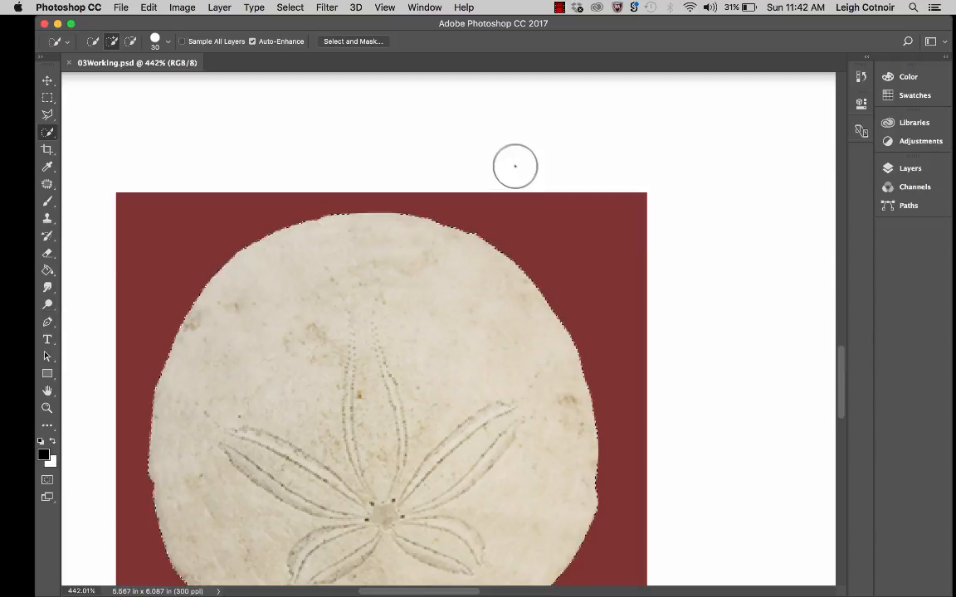
{"action": "key", "text": "super+minus"}
{"action": "key", "text": "super+minus"}
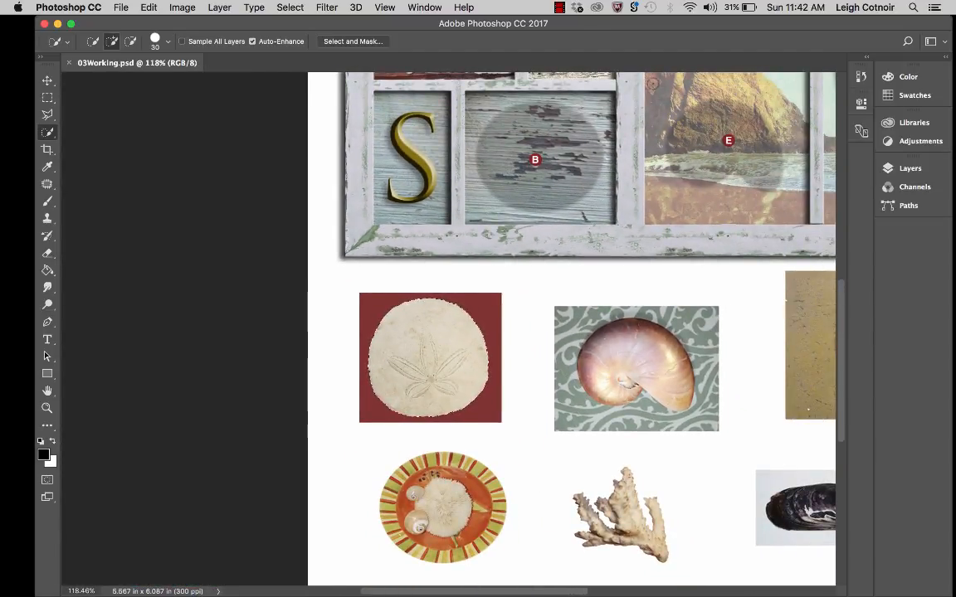
{"action": "scroll", "coordinate": [653, 83], "scroll_direction": "up", "scroll_amount": 3}
{"action": "scroll", "coordinate": [653, 83], "scroll_direction": "right", "scroll_amount": 3}
{"action": "scroll", "coordinate": [653, 83], "scroll_direction": "up", "scroll_amount": 2}
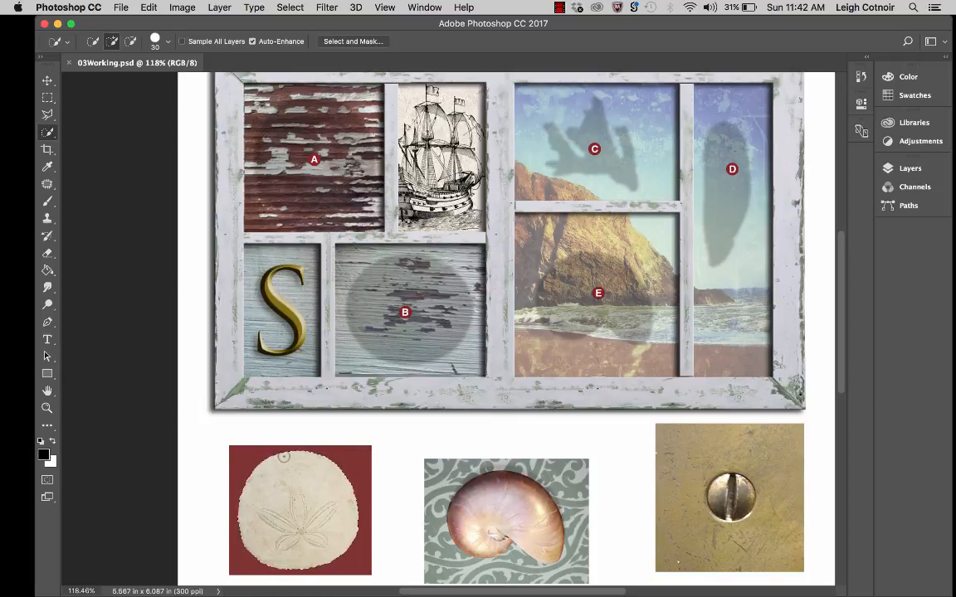
{"action": "scroll", "coordinate": [284, 457], "scroll_direction": "up", "scroll_amount": 5}
{"action": "scroll", "coordinate": [286, 452], "scroll_direction": "down", "scroll_amount": 8}
{"action": "scroll", "coordinate": [285, 455], "scroll_direction": "left", "scroll_amount": 3}
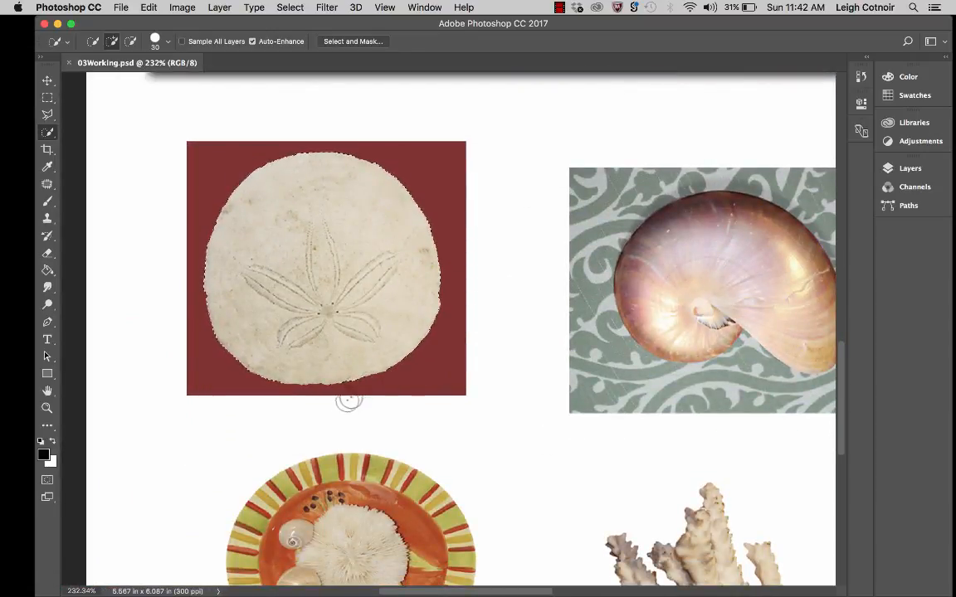
Inspect the selection edge along the lower-right rim of the sand dollar up close
{"action": "scroll", "coordinate": [390, 357], "scroll_direction": "up", "scroll_amount": 6}
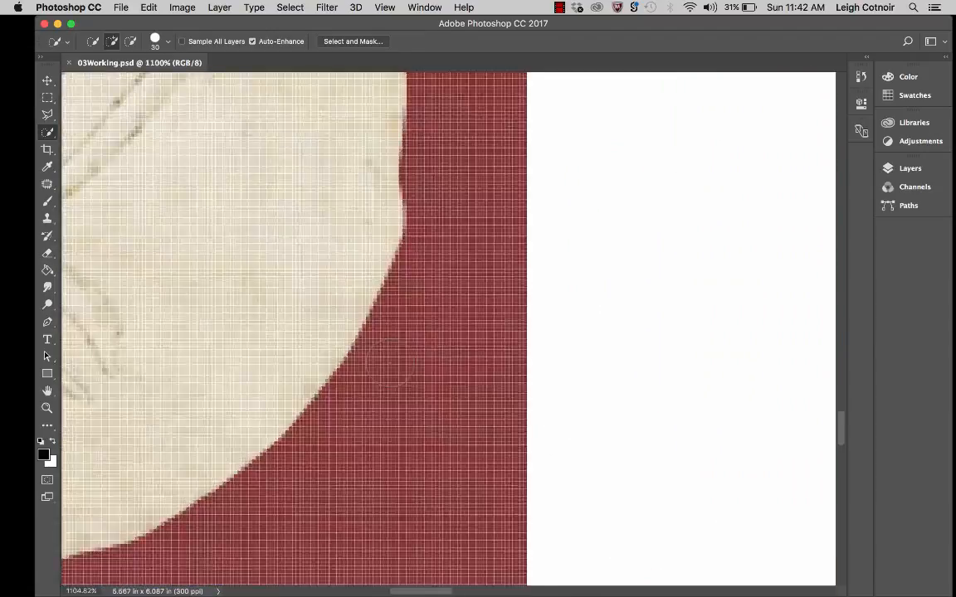
{"action": "left_click_drag", "start_coordinate": [336, 341], "coordinate": [297, 303]}
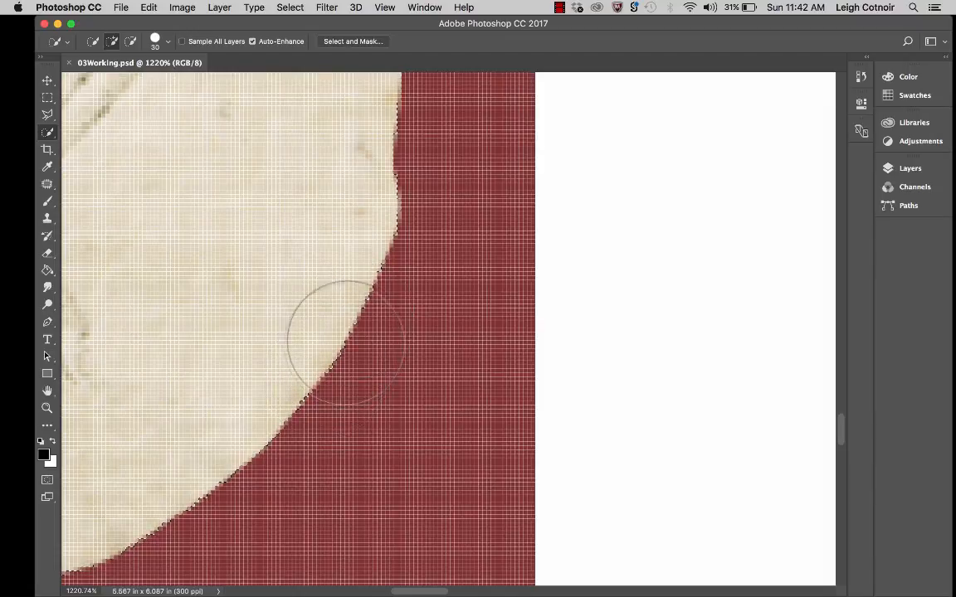
{"action": "scroll", "coordinate": [275, 322], "scroll_direction": "down", "scroll_amount": 2}
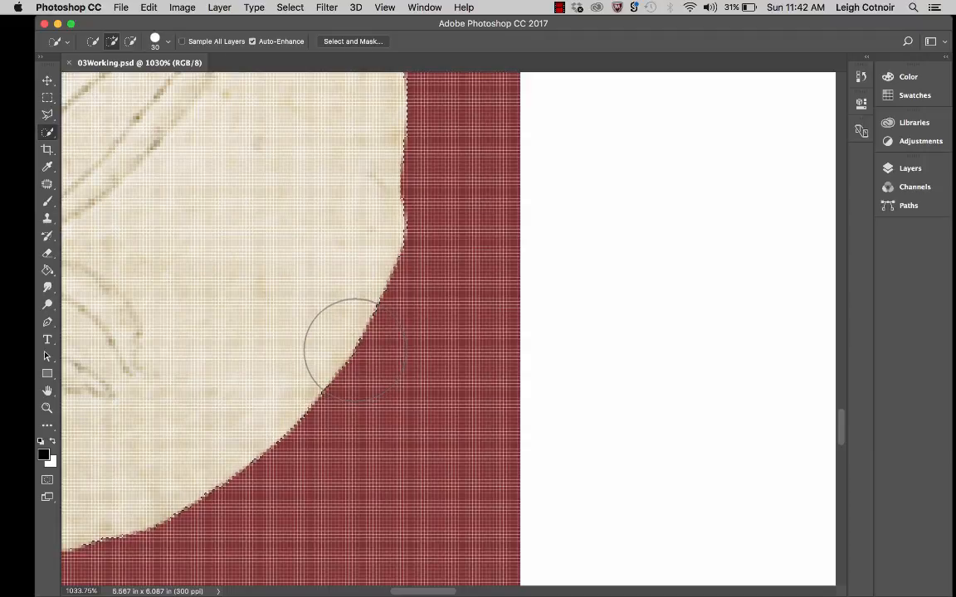
{"action": "scroll", "coordinate": [345, 341], "scroll_direction": "down", "scroll_amount": 3}
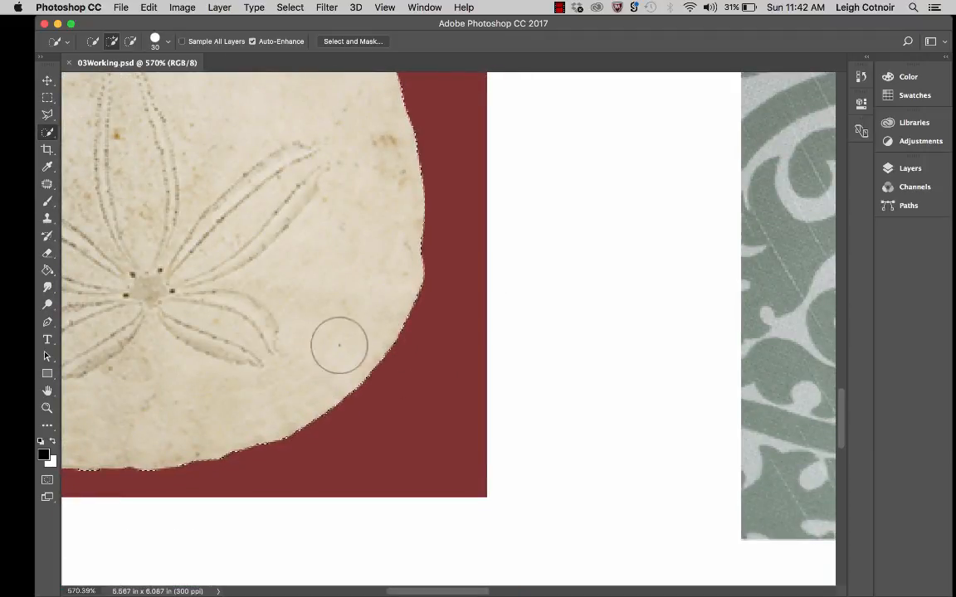
{"action": "scroll", "coordinate": [325, 258], "scroll_direction": "up", "scroll_amount": 5}
{"action": "scroll", "coordinate": [325, 258], "scroll_direction": "left", "scroll_amount": 4}
{"action": "scroll", "coordinate": [318, 277], "scroll_direction": "down", "scroll_amount": 4}
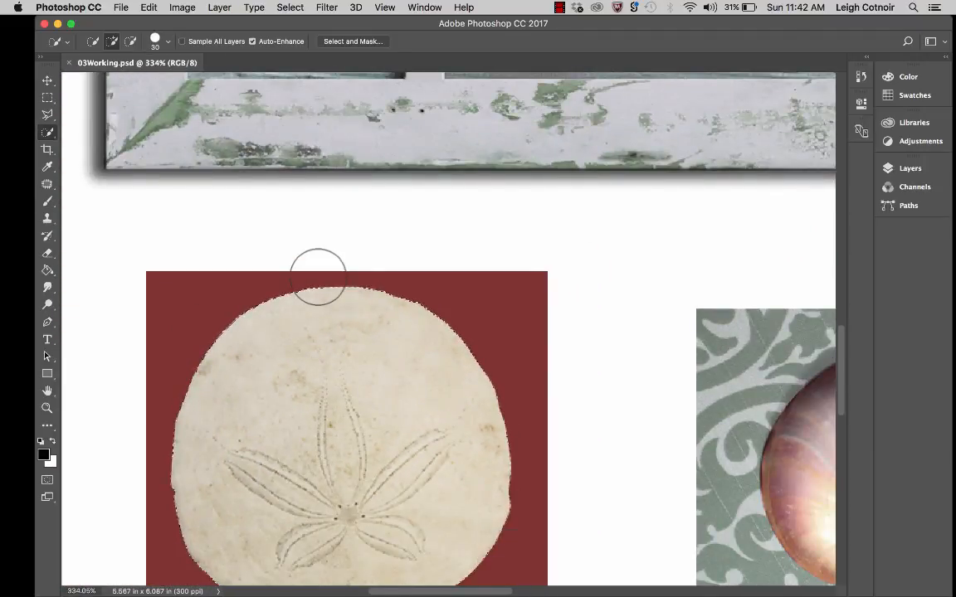
Activate the Move tool and unlock the Background layer so it becomes a regular layer
{"action": "scroll", "coordinate": [318, 274], "scroll_direction": "up", "scroll_amount": 6}
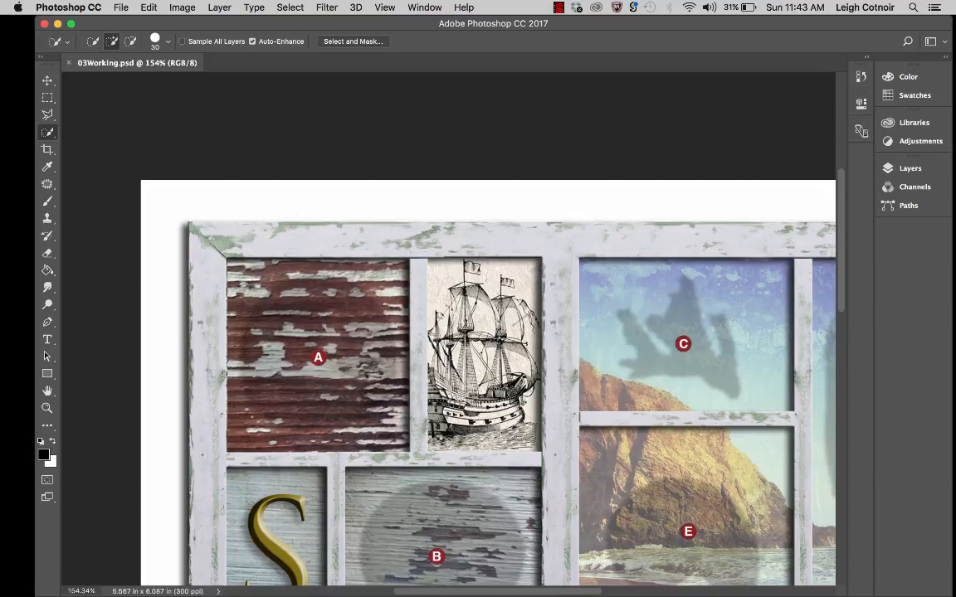
{"action": "scroll", "coordinate": [489, 332], "scroll_direction": "down", "scroll_amount": 1}
{"action": "scroll", "coordinate": [489, 332], "scroll_direction": "down", "scroll_amount": 3}
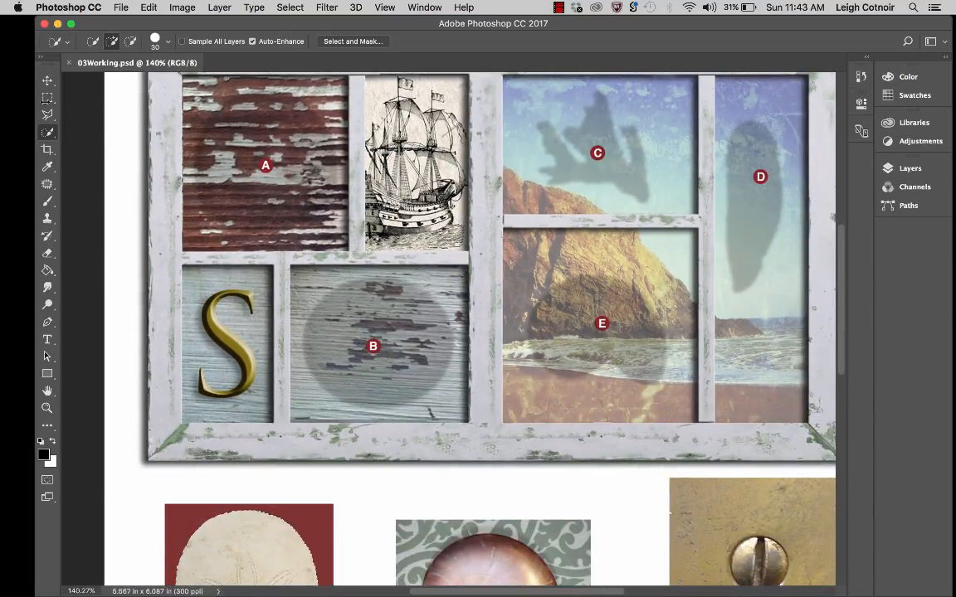
{"action": "left_click", "coordinate": [47, 81]}
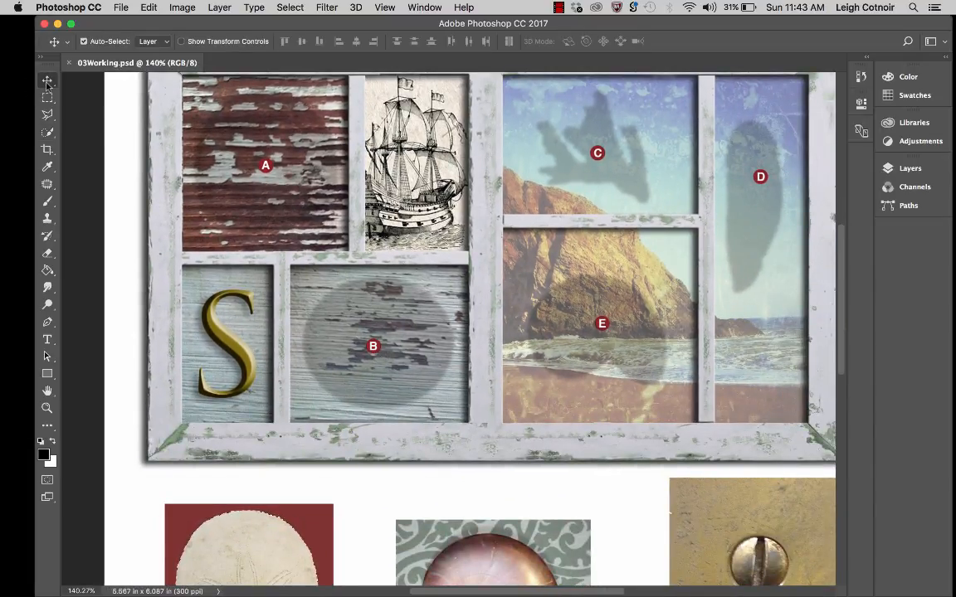
{"action": "scroll", "coordinate": [210, 423], "scroll_direction": "down", "scroll_amount": 3}
{"action": "scroll", "coordinate": [210, 423], "scroll_direction": "left", "scroll_amount": 1}
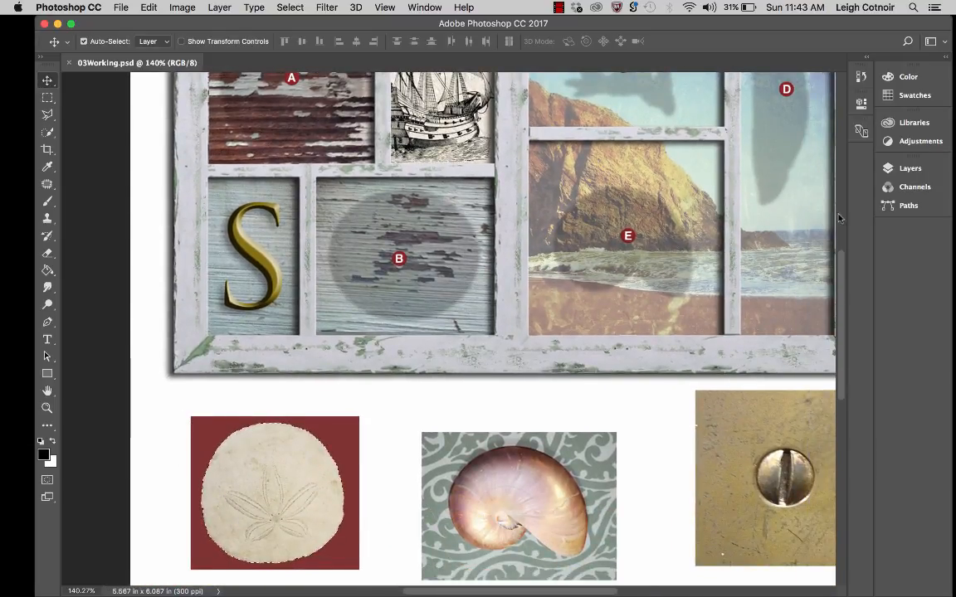
{"action": "left_click", "coordinate": [908, 170]}
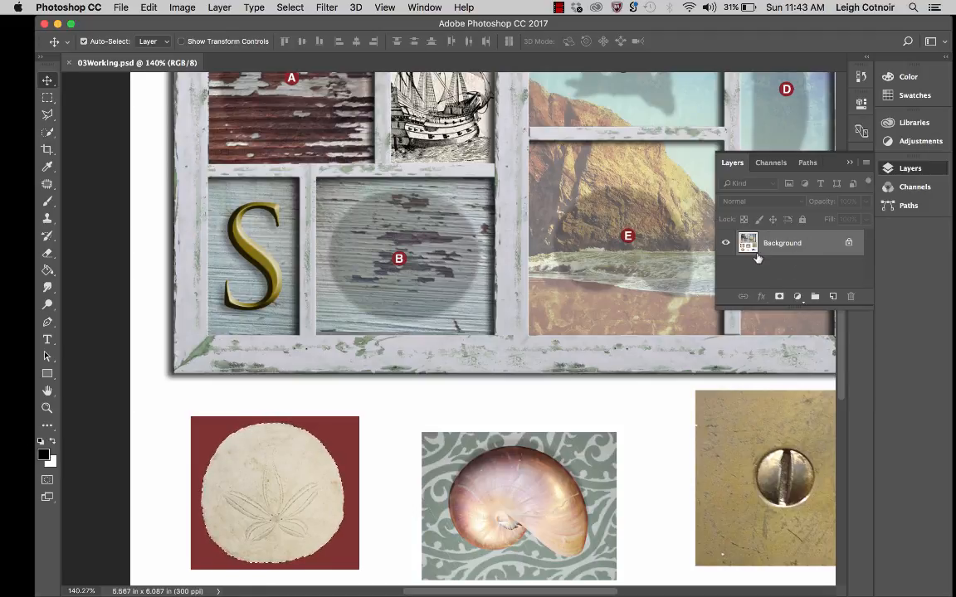
{"action": "left_click", "coordinate": [849, 244]}
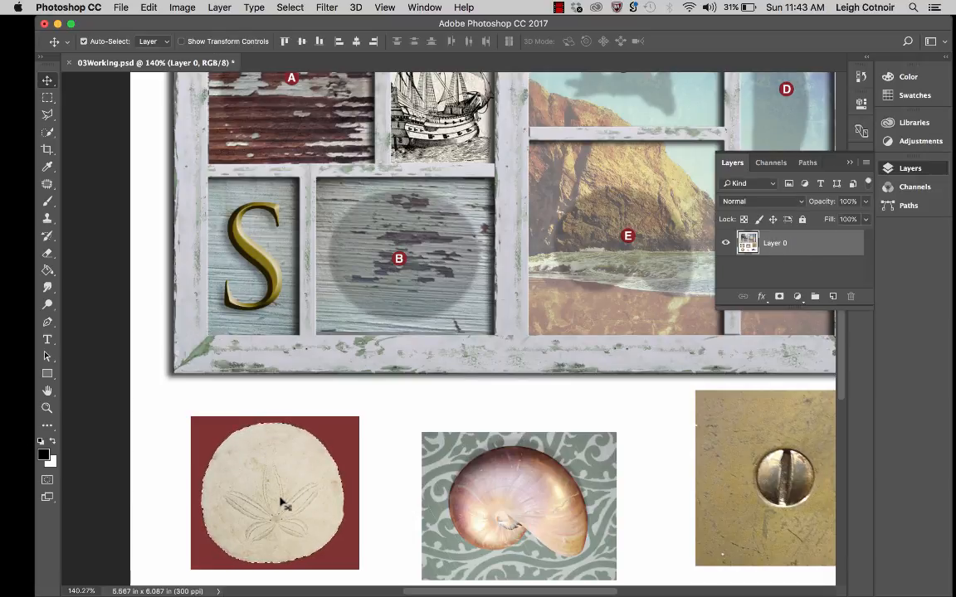
Move the selected sand dollar onto panel A of the frame, centre it over the red wood, and deselect it
{"action": "scroll", "coordinate": [283, 502], "scroll_direction": "up", "scroll_amount": 3}
{"action": "scroll", "coordinate": [282, 502], "scroll_direction": "up", "scroll_amount": 8}
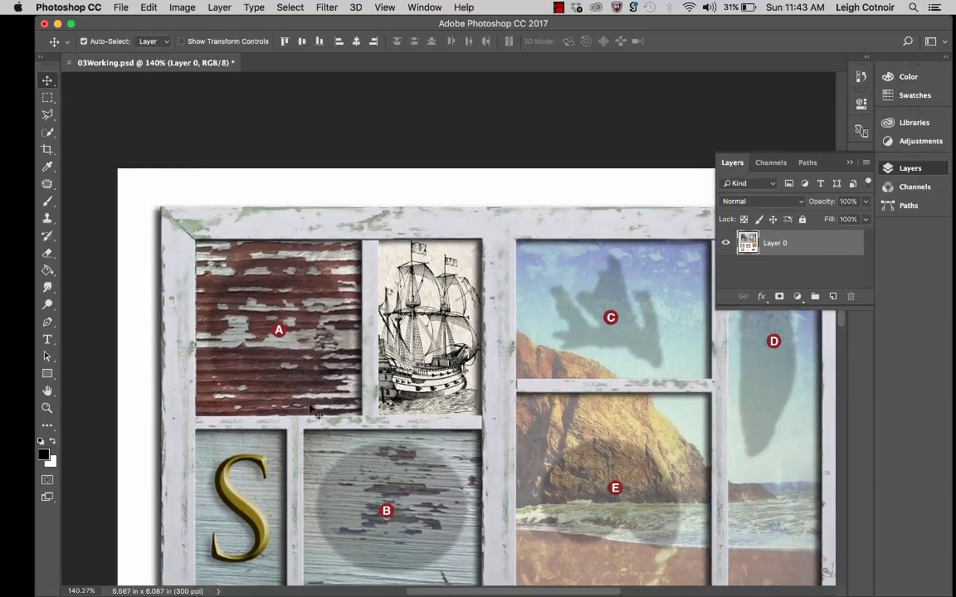
{"action": "scroll", "coordinate": [274, 336], "scroll_direction": "down", "scroll_amount": 8}
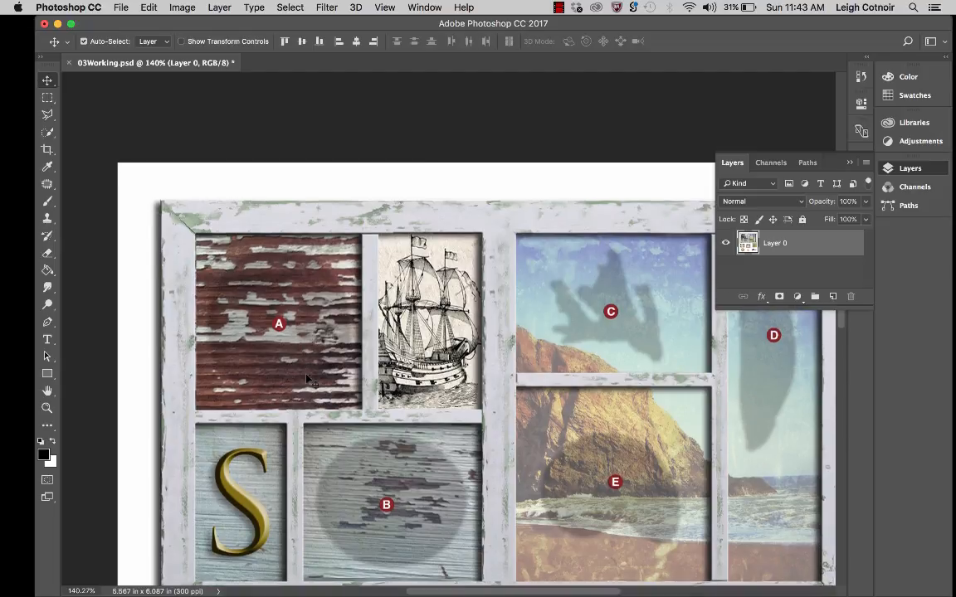
{"action": "scroll", "coordinate": [304, 390], "scroll_direction": "down", "scroll_amount": 3}
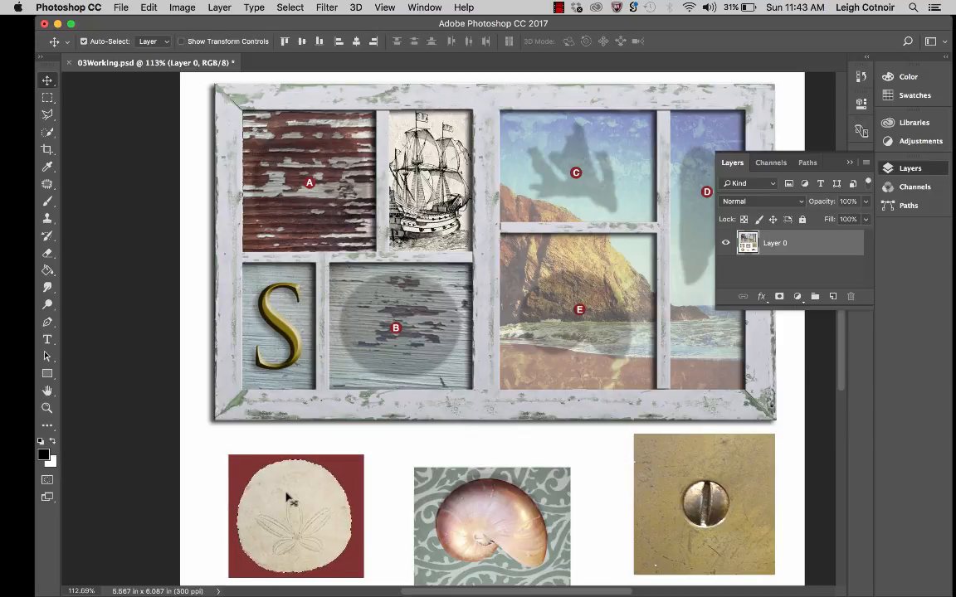
{"action": "left_click_drag", "start_coordinate": [286, 498], "coordinate": [303, 162]}
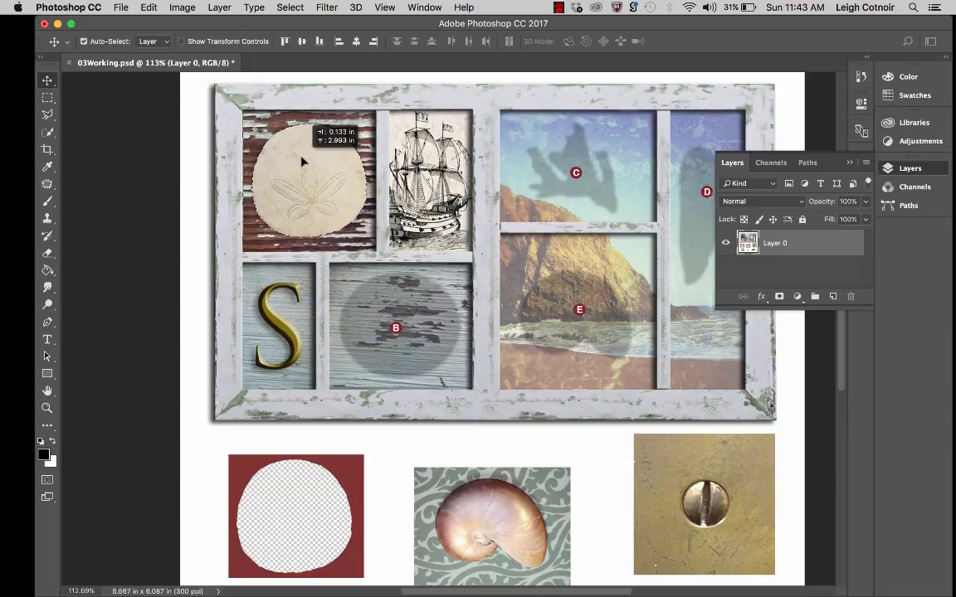
{"action": "left_click_drag", "start_coordinate": [304, 163], "coordinate": [304, 162]}
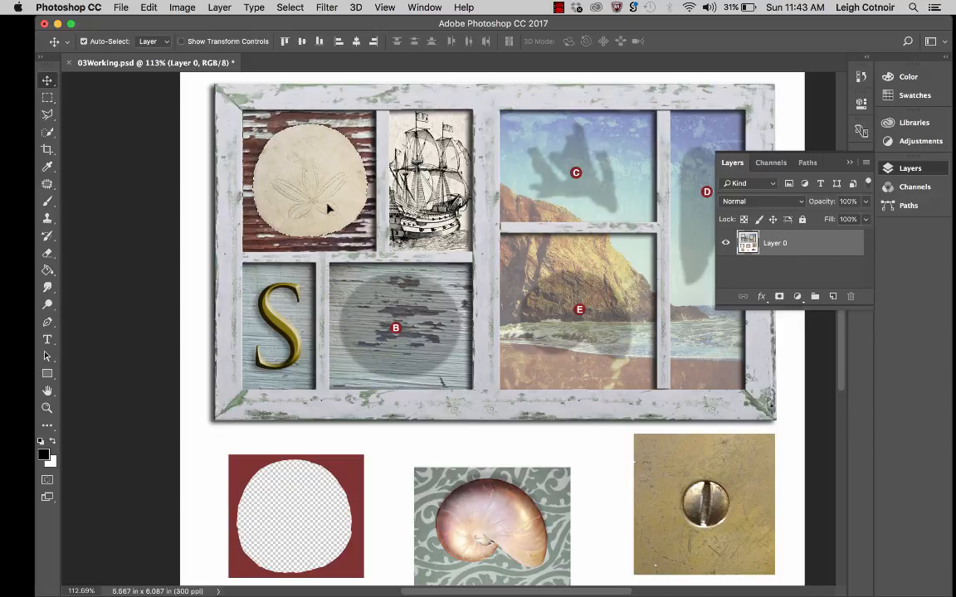
{"action": "mouse_move", "coordinate": [328, 209]}
{"action": "left_mouse_down"}
{"action": "mouse_move", "coordinate": [267, 316]}
{"action": "mouse_move", "coordinate": [313, 504]}
{"action": "mouse_move", "coordinate": [313, 545]}
{"action": "mouse_move", "coordinate": [335, 241]}
{"action": "mouse_move", "coordinate": [327, 206]}
{"action": "left_mouse_up"}
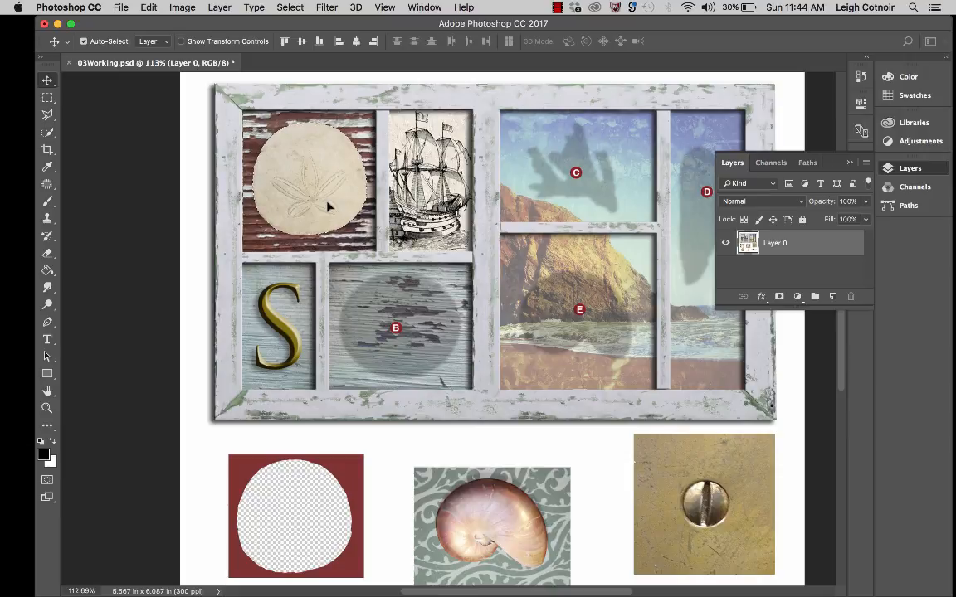
{"action": "key", "text": "super"}
{"action": "key", "text": "super+d"}
Try to move the placed sand dollar without a selection and undo the move
{"action": "left_click_drag", "start_coordinate": [327, 206], "coordinate": [369, 208]}
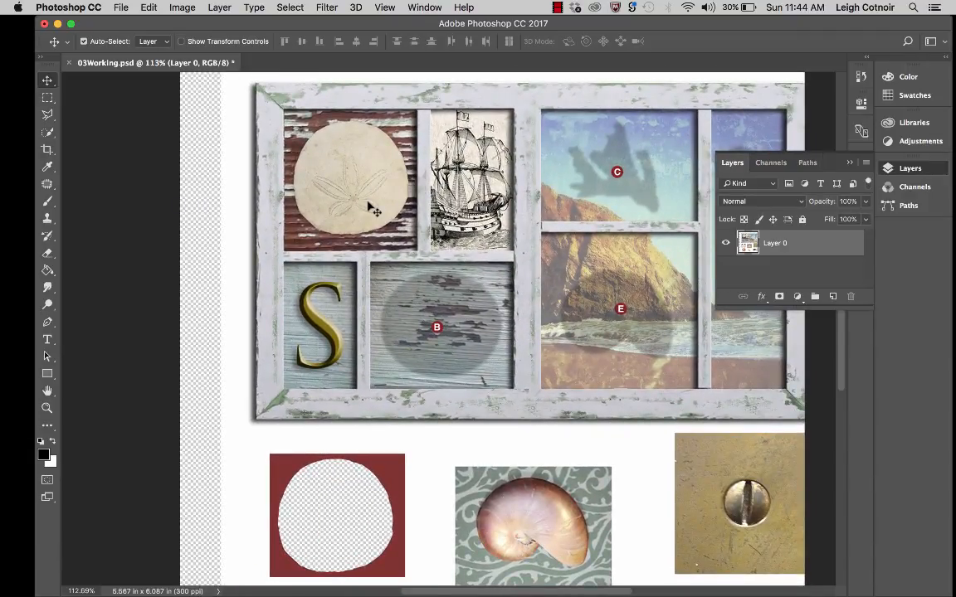
{"action": "key", "text": "super+z"}
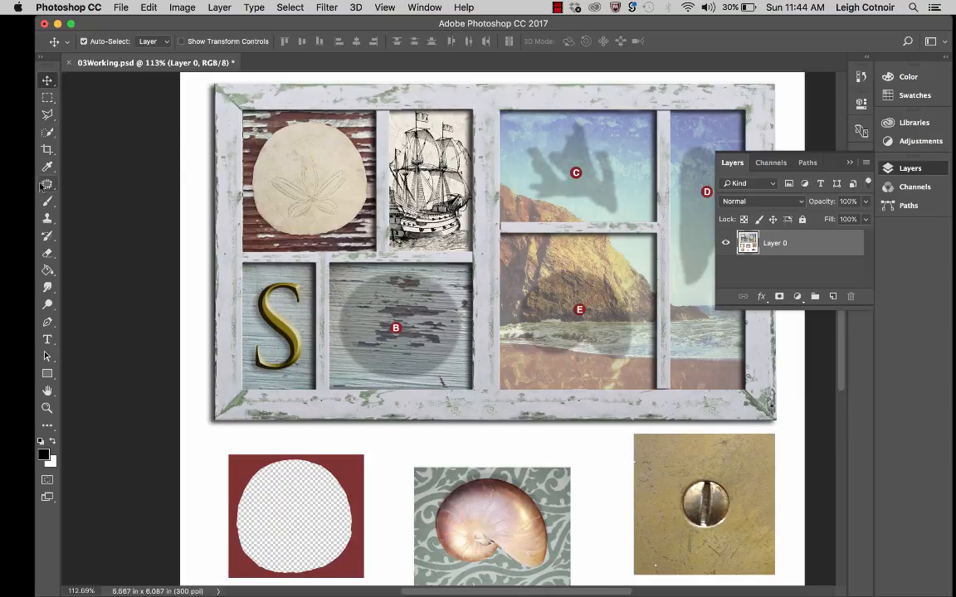
Select the sand dollar placed in panel A with the Quick Selection tool
{"action": "left_click", "coordinate": [48, 133]}
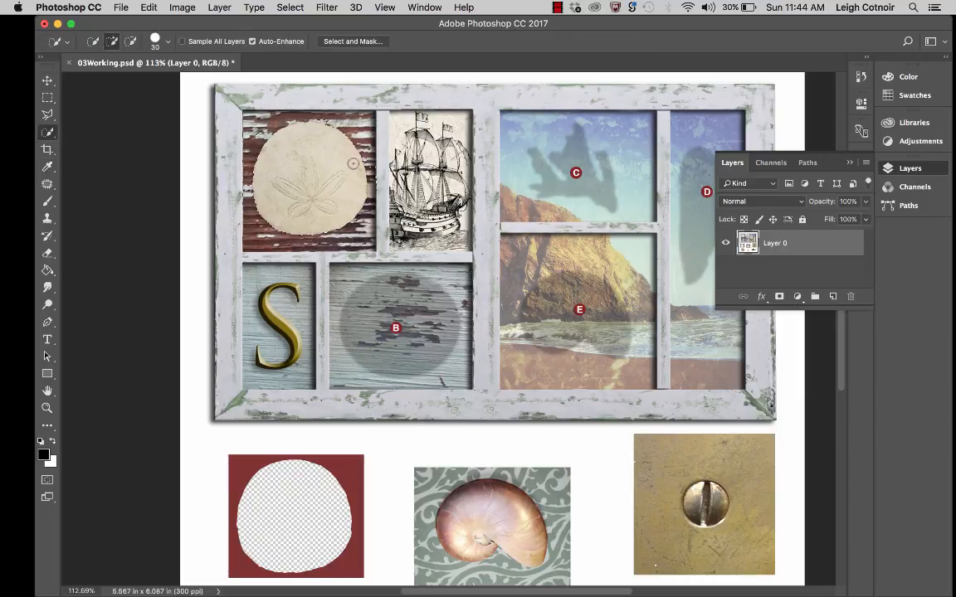
{"action": "scroll", "coordinate": [353, 164], "scroll_direction": "up", "scroll_amount": 3}
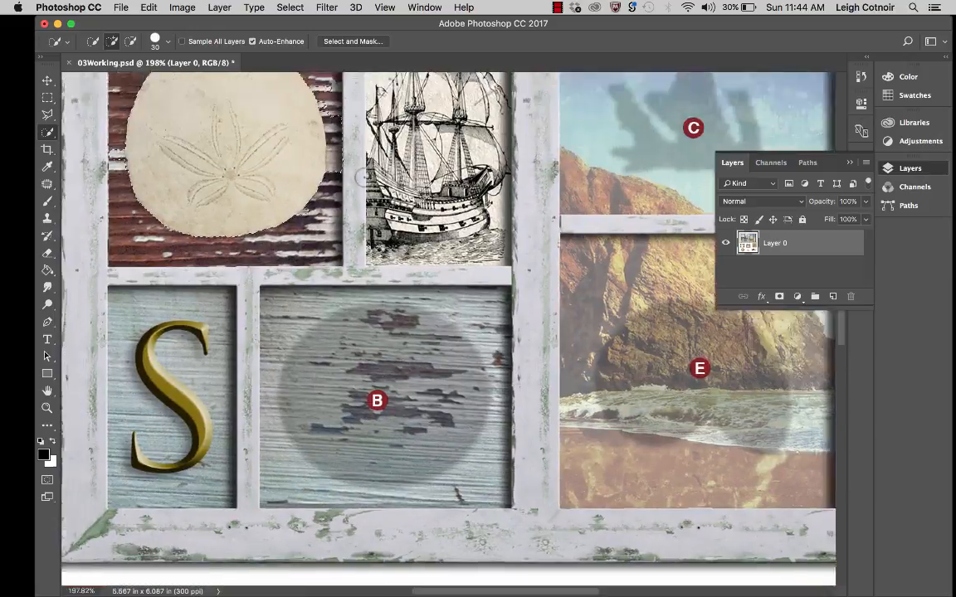
{"action": "scroll", "coordinate": [363, 177], "scroll_direction": "up", "scroll_amount": 2}
{"action": "scroll", "coordinate": [310, 182], "scroll_direction": "up", "scroll_amount": 3}
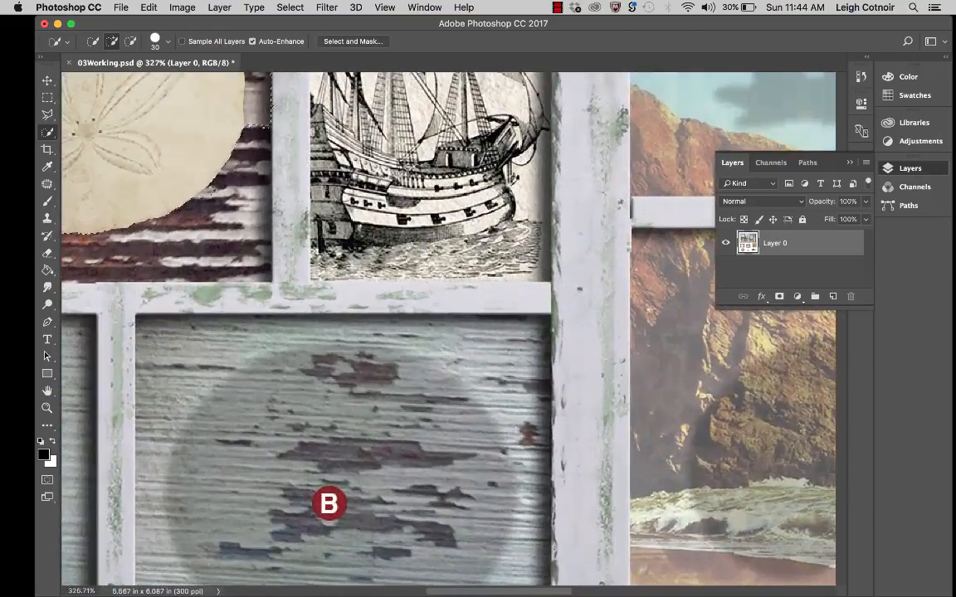
{"action": "scroll", "coordinate": [329, 504], "scroll_direction": "up", "scroll_amount": 5}
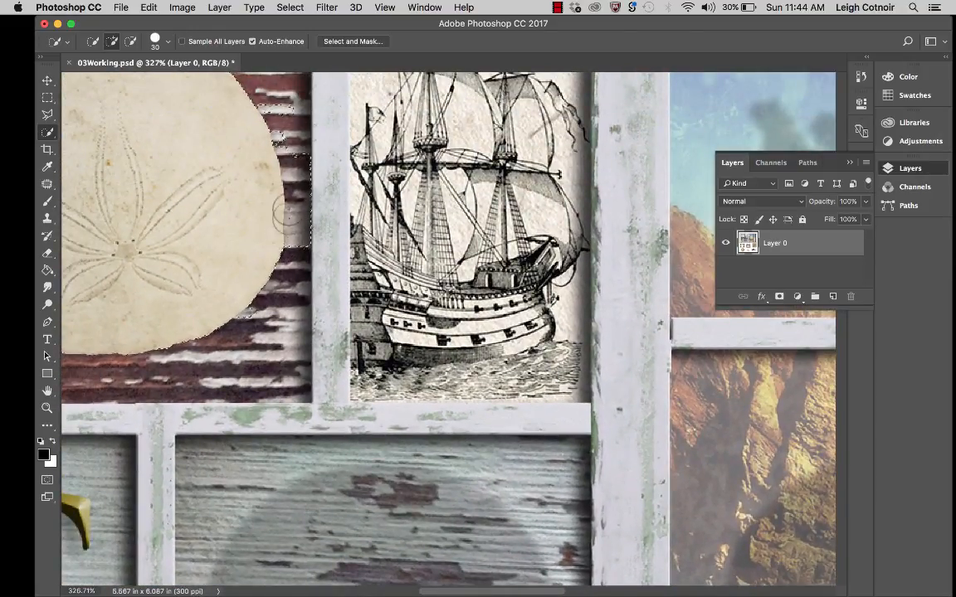
{"action": "scroll", "coordinate": [277, 219], "scroll_direction": "down", "scroll_amount": 3}
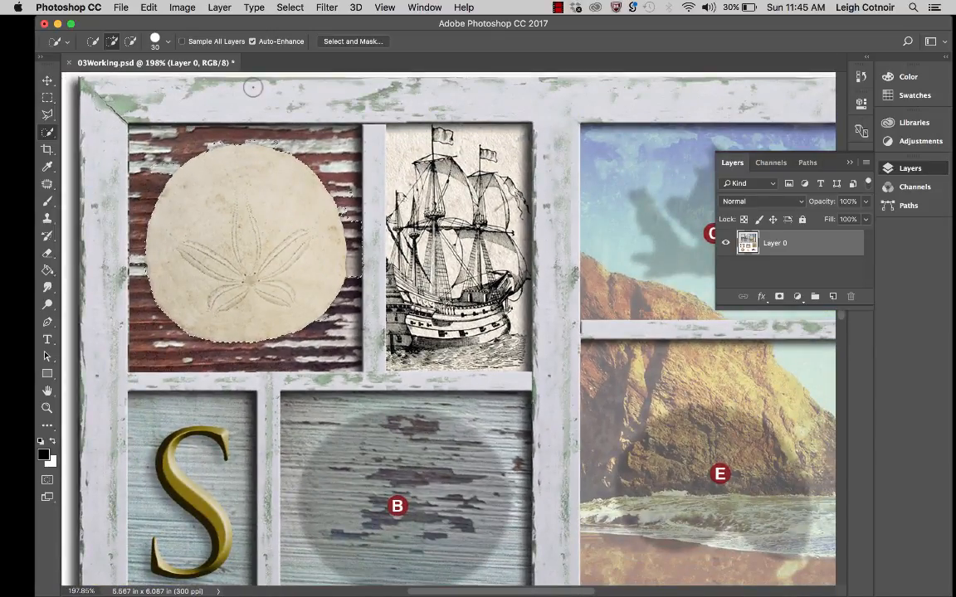
Reduce the Quick Selection brush to 14 px and subtract the surplus wood areas from the sand dollar selection
{"action": "left_click", "coordinate": [168, 45]}
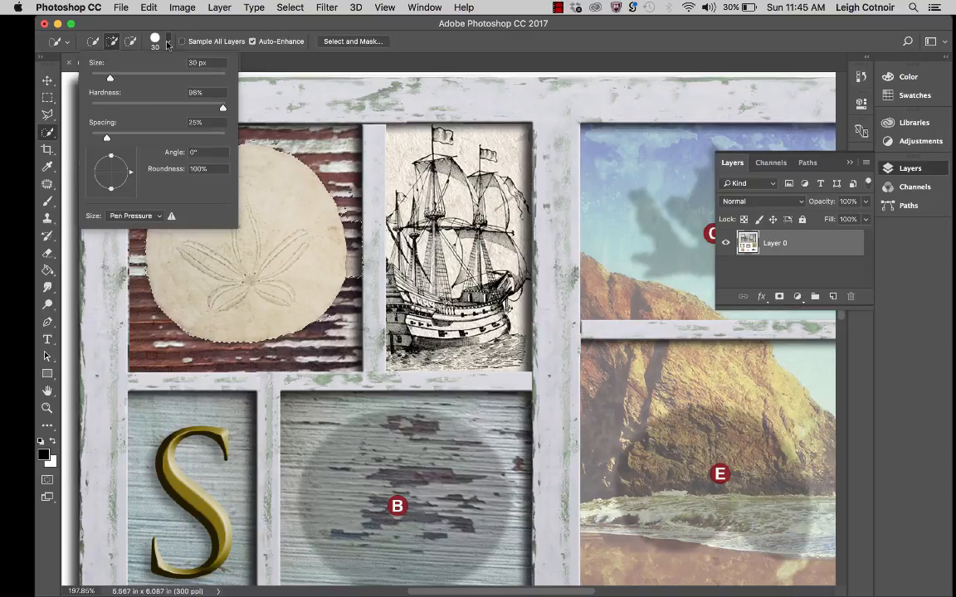
{"action": "left_click_drag", "start_coordinate": [110, 77], "coordinate": [103, 79]}
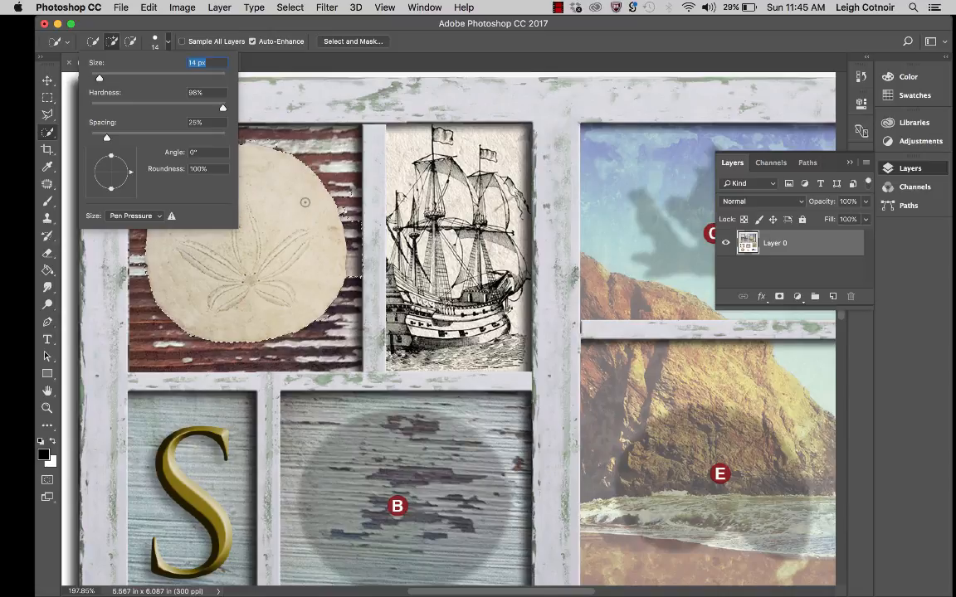
{"action": "left_click", "coordinate": [131, 43]}
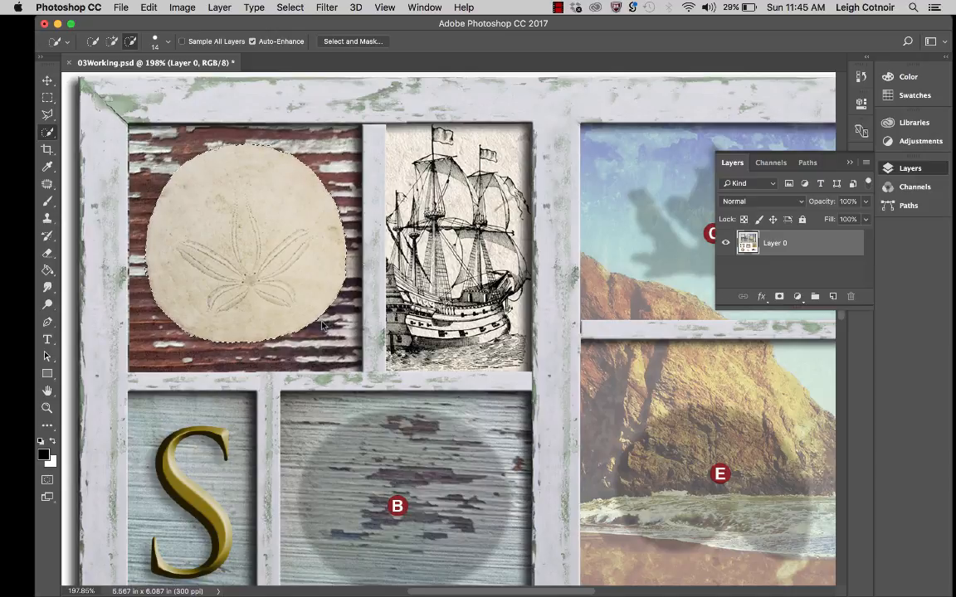
Move the selected sand dollar out of panel A to the area below the frame with the Move tool
{"action": "left_click", "coordinate": [47, 82]}
{"action": "scroll", "coordinate": [296, 217], "scroll_direction": "left", "scroll_amount": 10}
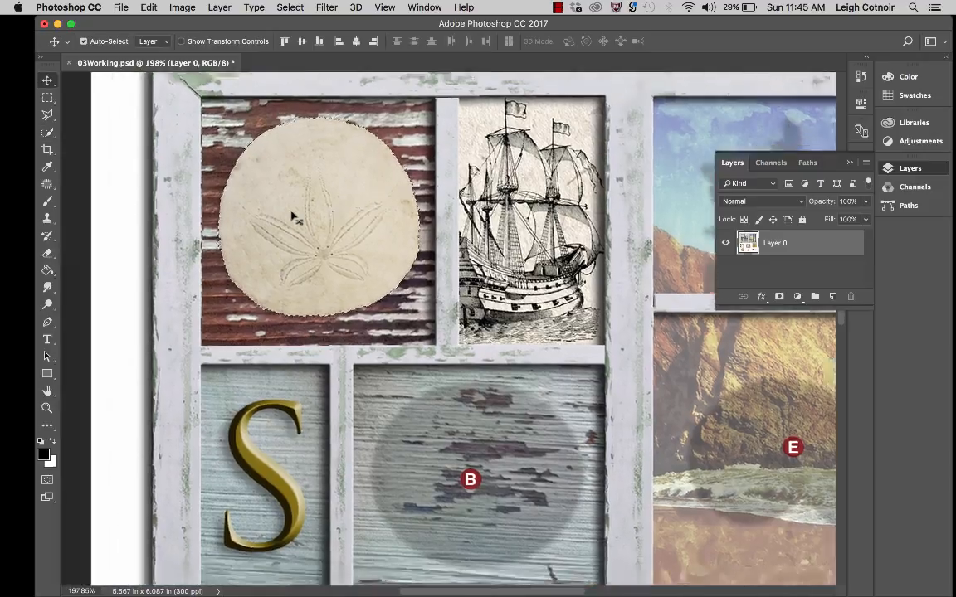
{"action": "scroll", "coordinate": [294, 217], "scroll_direction": "right", "scroll_amount": 3}
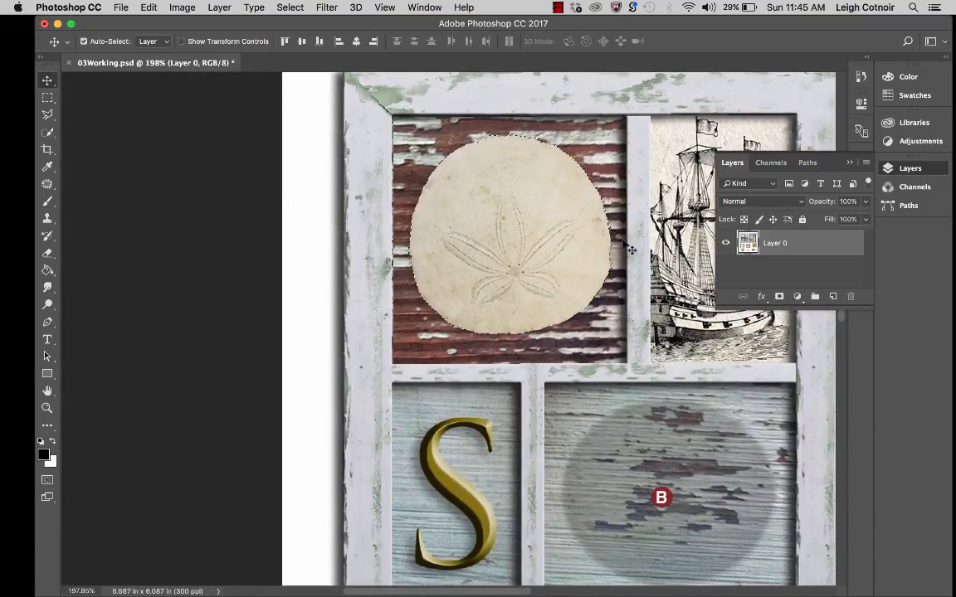
{"action": "scroll", "coordinate": [294, 218], "scroll_direction": "down", "scroll_amount": 3}
{"action": "scroll", "coordinate": [581, 266], "scroll_direction": "down", "scroll_amount": 3}
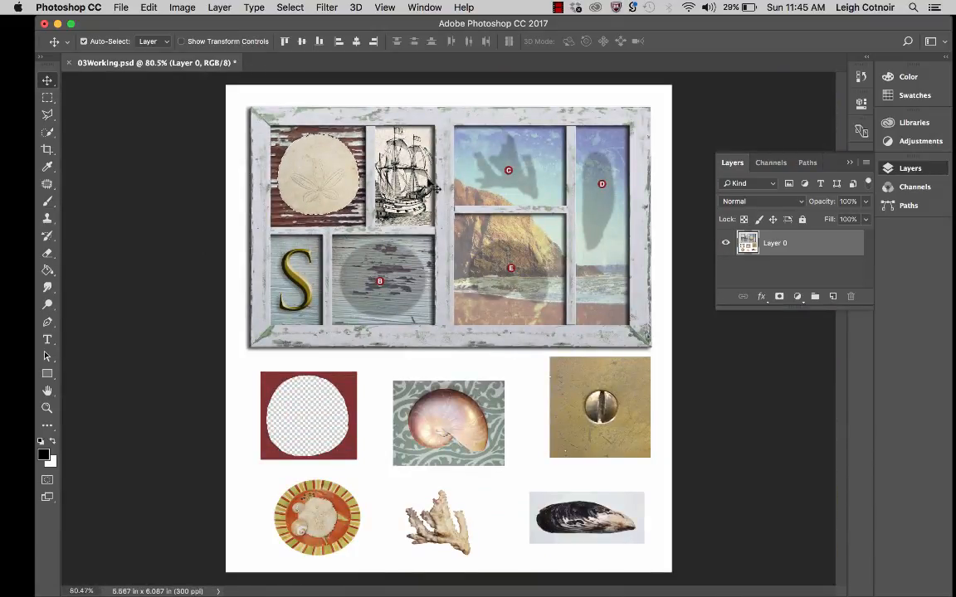
{"action": "left_click_drag", "start_coordinate": [299, 169], "coordinate": [366, 465]}
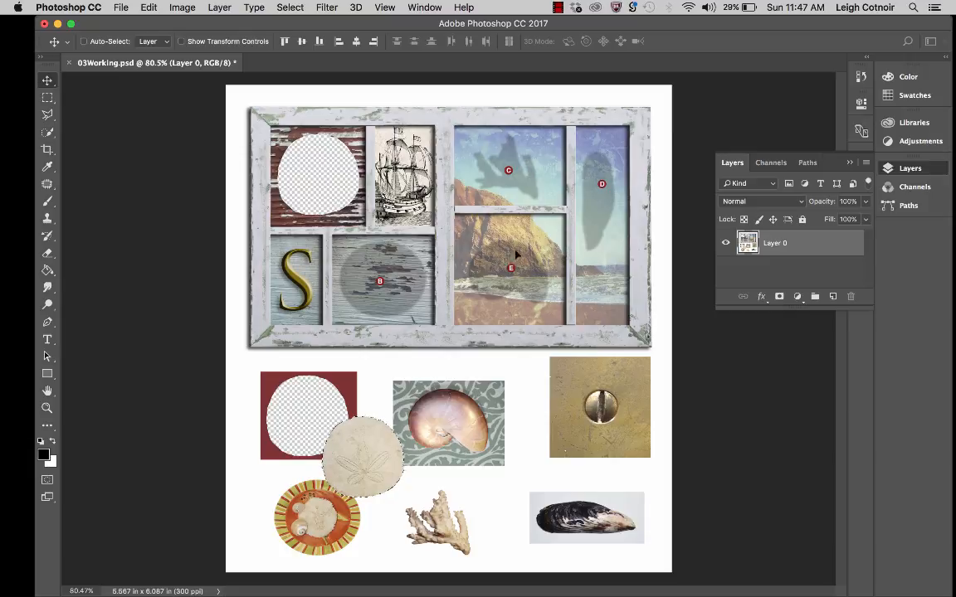
Revert the document history to the Make Layer state, before the sand dollar was moved onto panel A
{"action": "key", "text": "super"}
{"action": "left_click", "coordinate": [862, 77]}
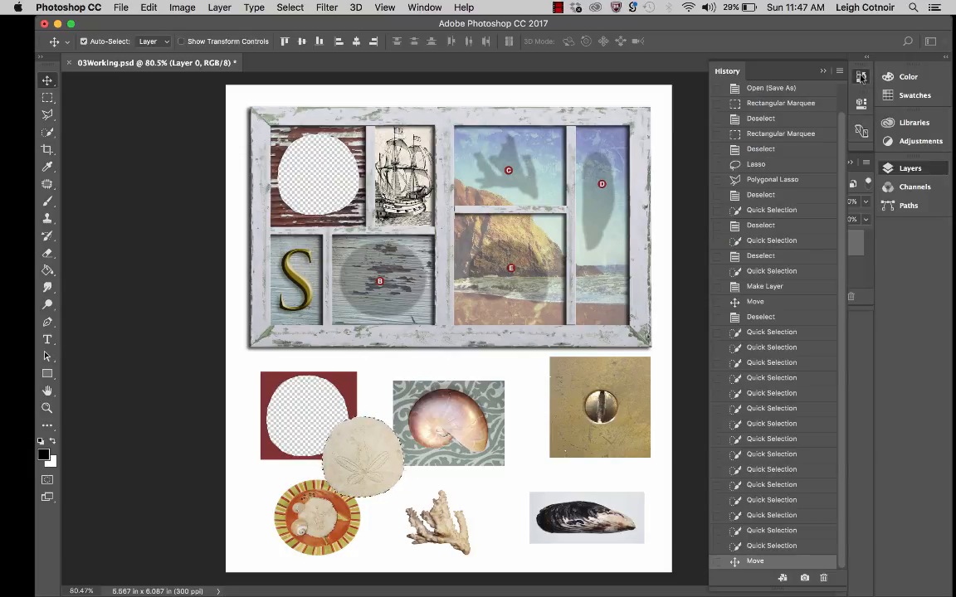
{"action": "left_click", "coordinate": [753, 546]}
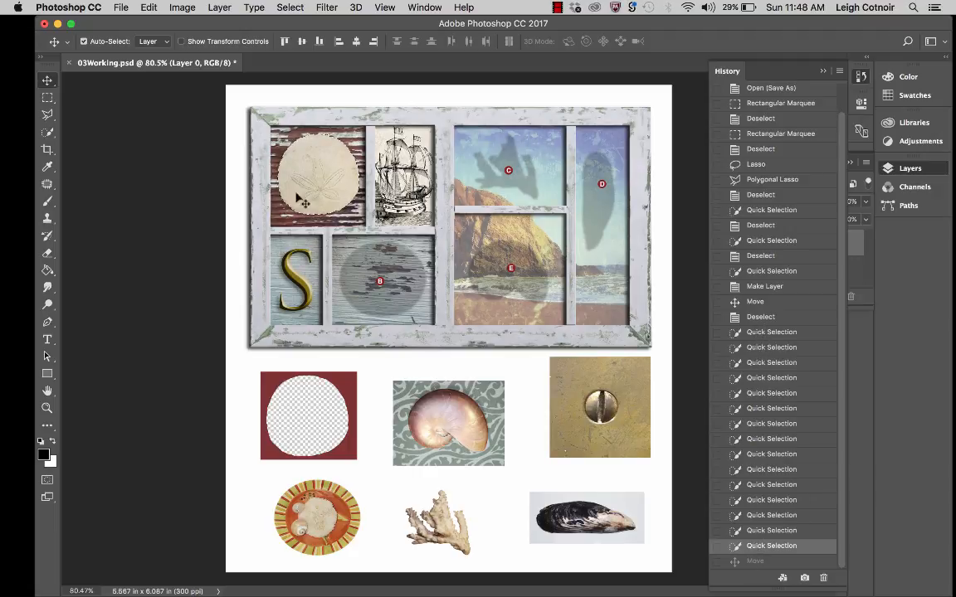
{"action": "left_click", "coordinate": [760, 317]}
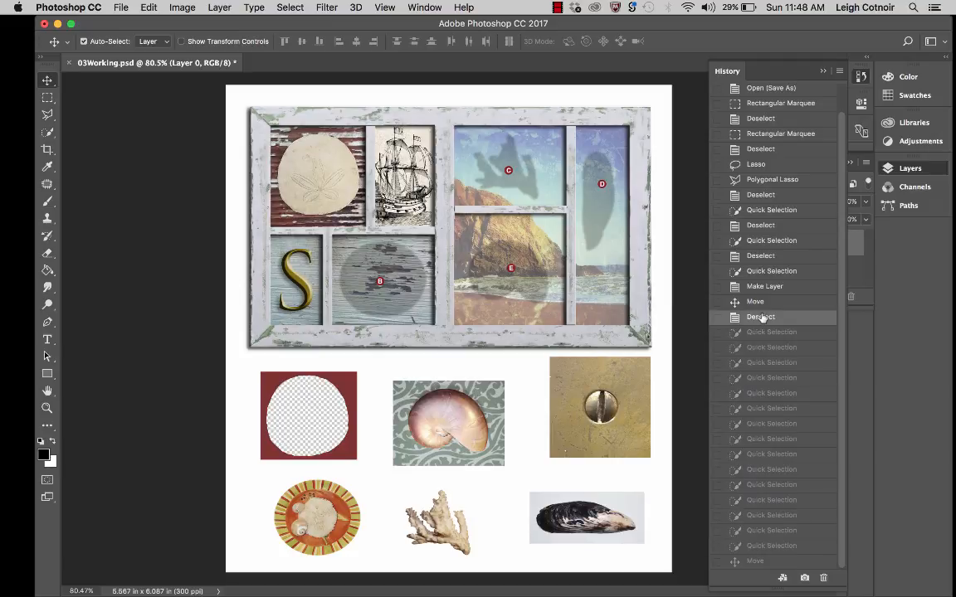
{"action": "left_click", "coordinate": [765, 302]}
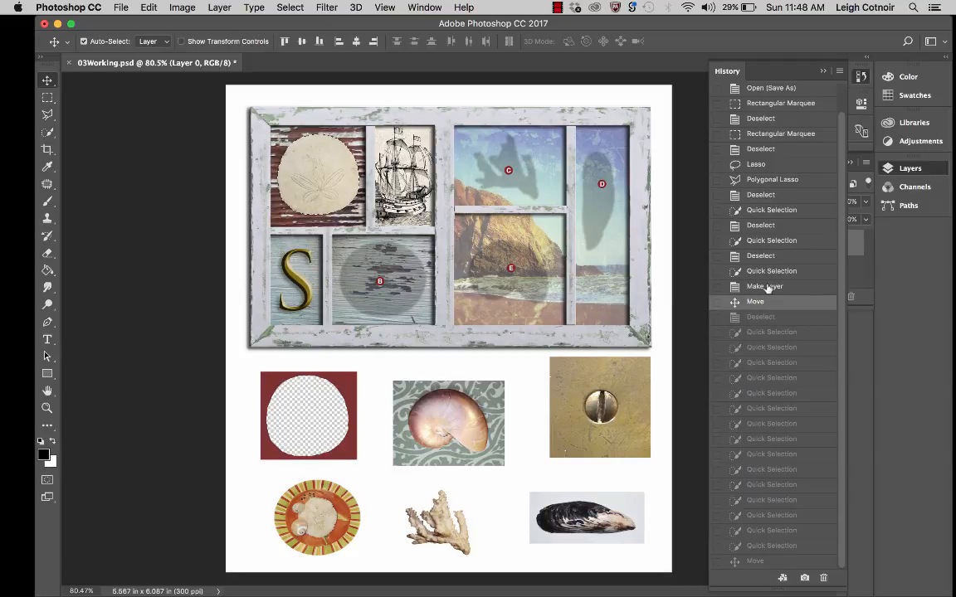
{"action": "left_click", "coordinate": [766, 286]}
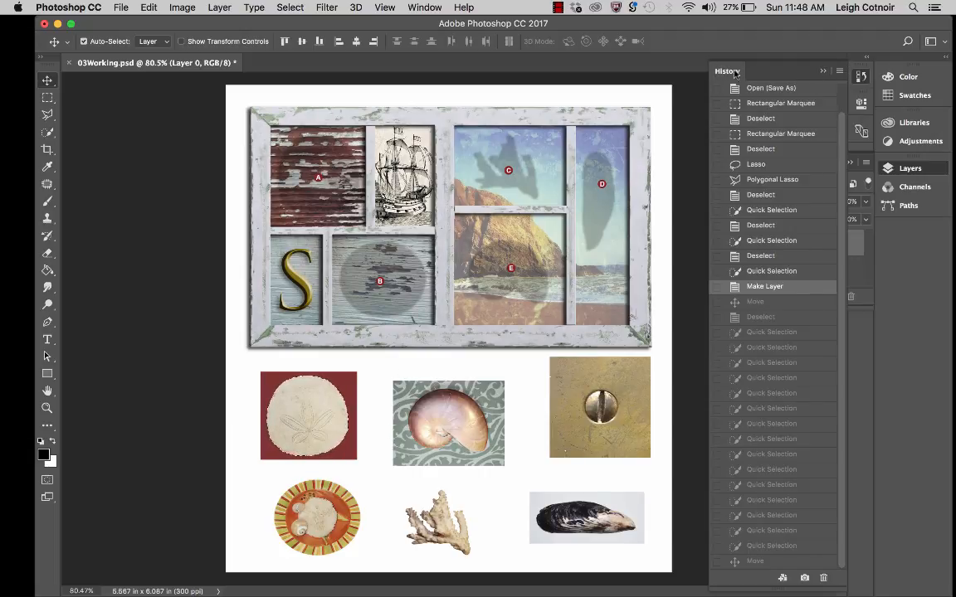
{"action": "left_click", "coordinate": [860, 76]}
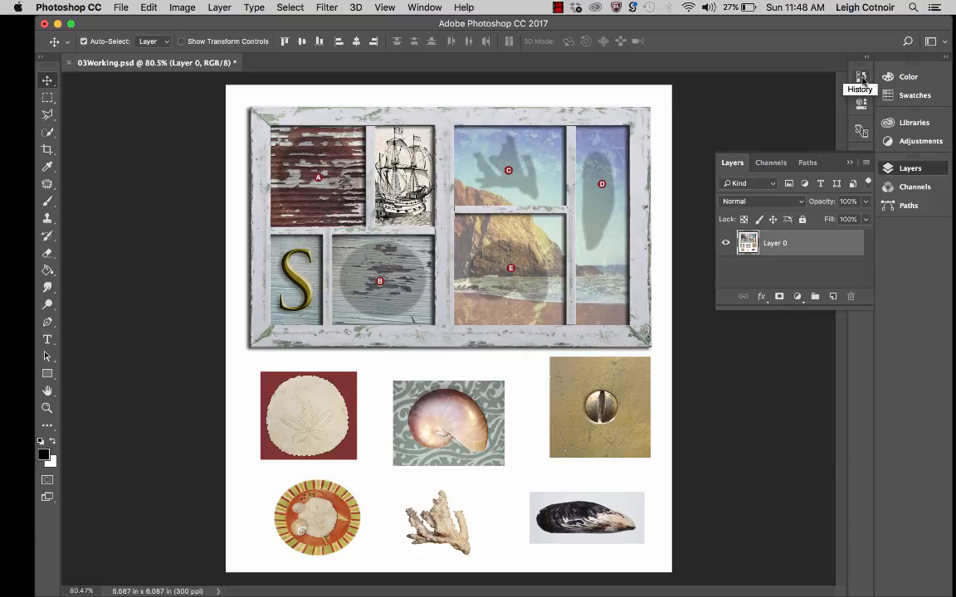
{"action": "left_click", "coordinate": [424, 7]}
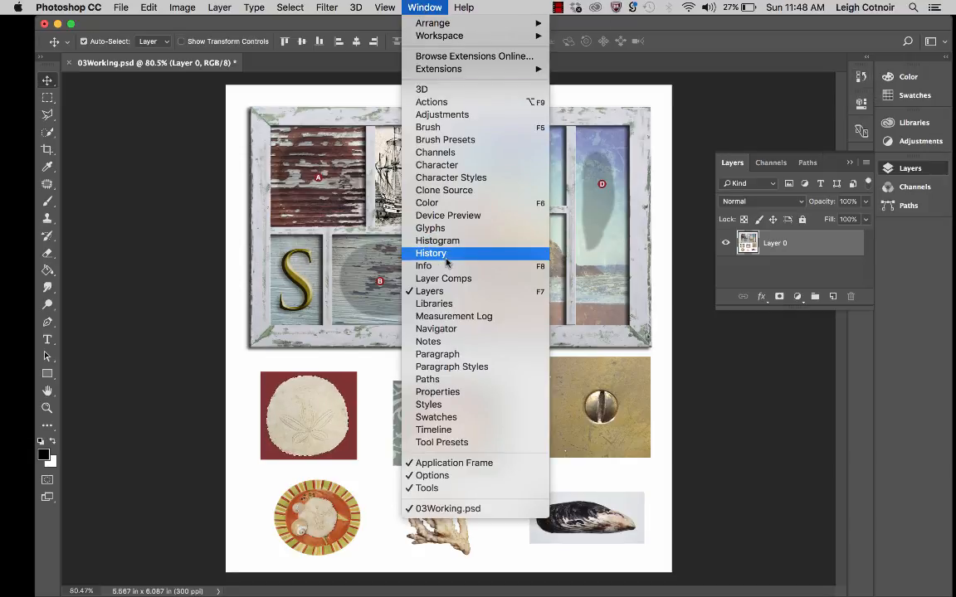
{"action": "left_click", "coordinate": [749, 427]}
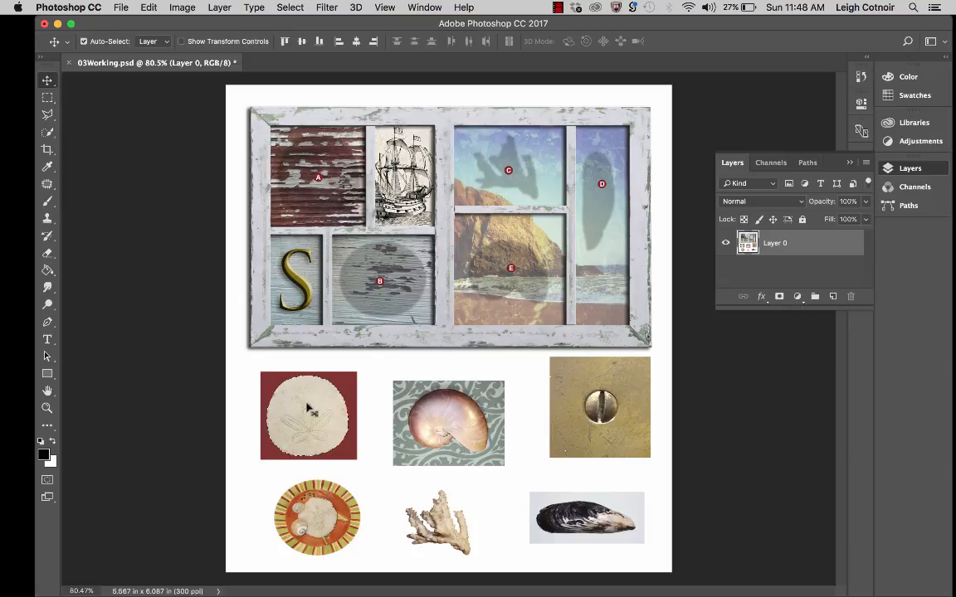
Try placing a duplicate of the selected sand dollar on panel A and undo it
{"action": "key", "text": "super+equal"}
{"action": "key", "text": "super+minus"}
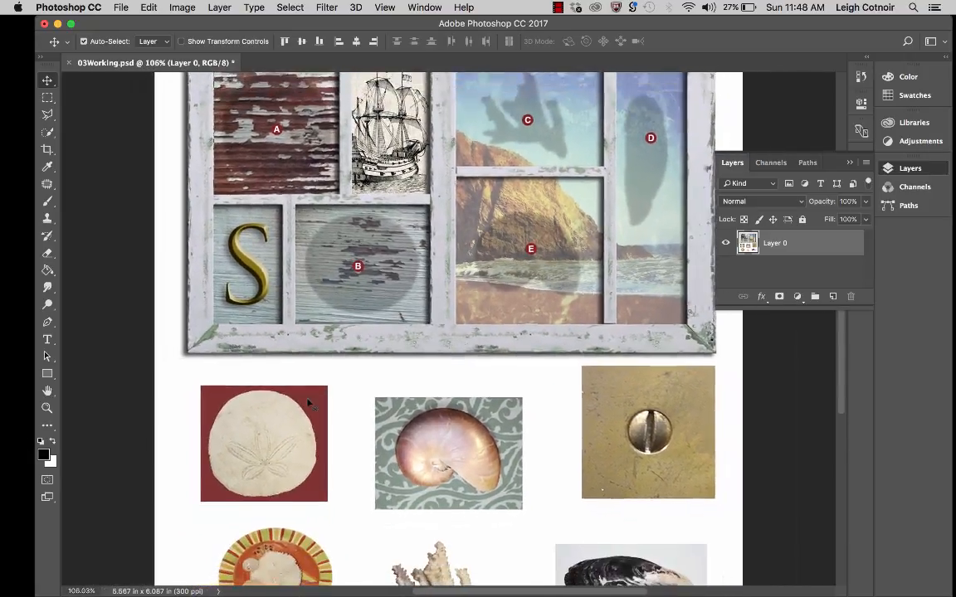
{"action": "scroll", "coordinate": [311, 405], "scroll_direction": "up", "scroll_amount": 2}
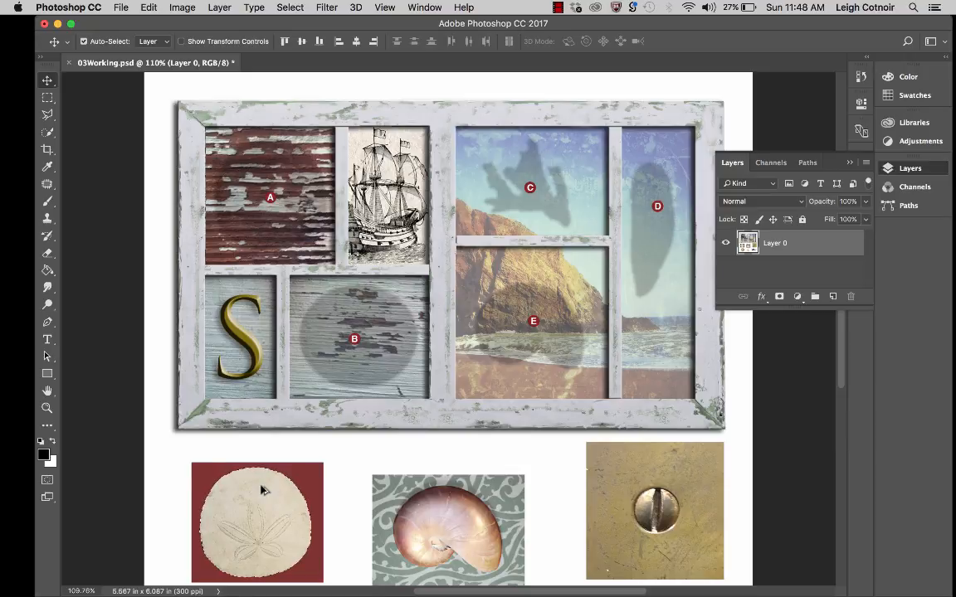
{"action": "left_click_drag", "start_coordinate": [262, 490], "coordinate": [277, 162]}
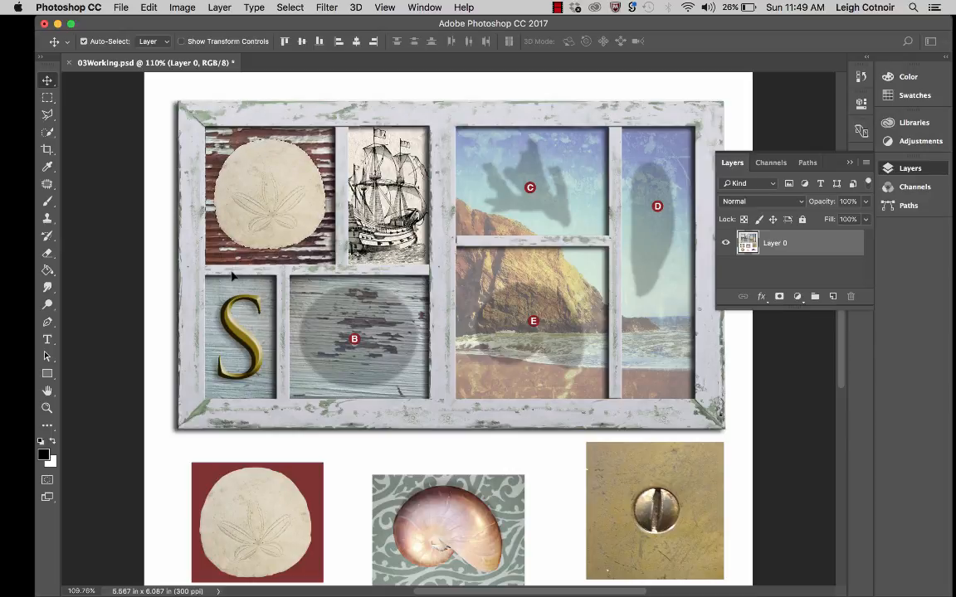
{"action": "key", "text": "super+z"}
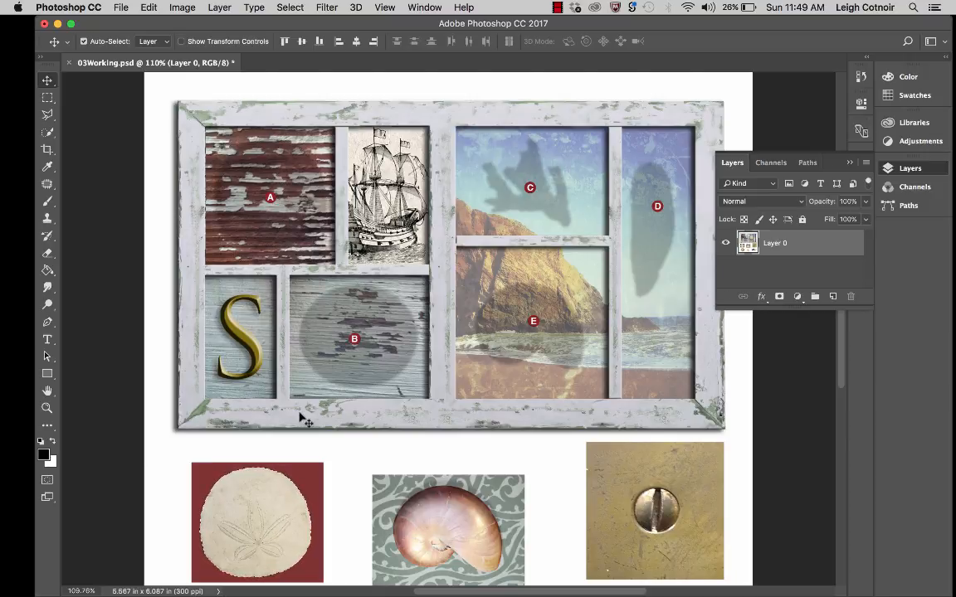
Copy the selected sand dollar and paste it in place onto a new layer
{"action": "left_click", "coordinate": [188, 7]}
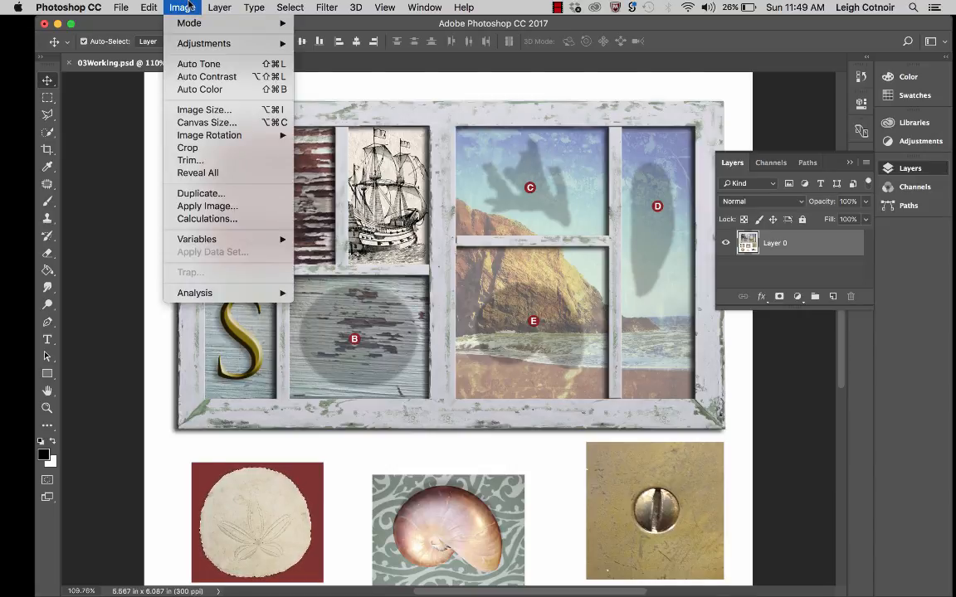
{"action": "mouse_move", "coordinate": [147, 7]}
{"action": "left_click", "coordinate": [159, 102]}
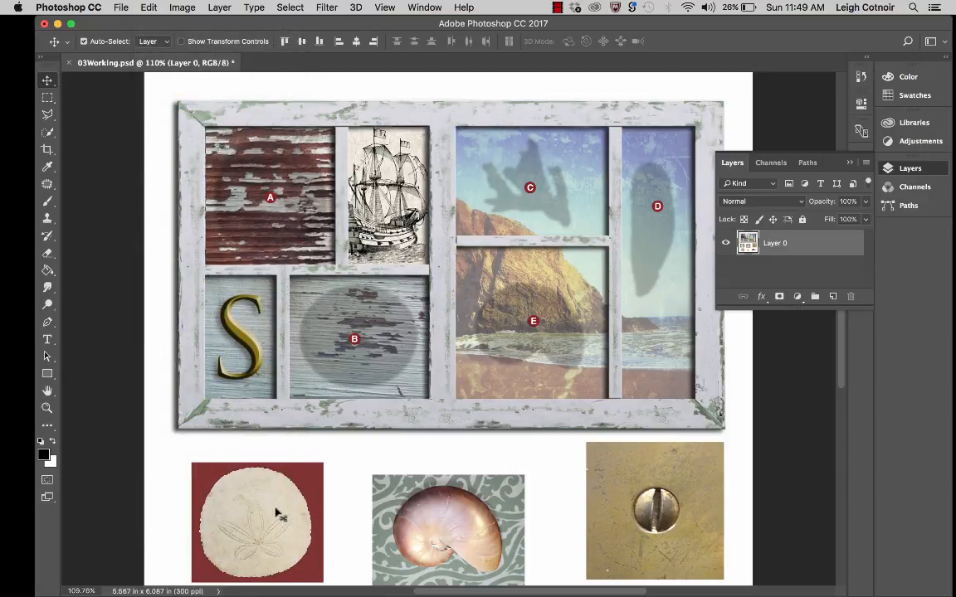
{"action": "left_click", "coordinate": [149, 7]}
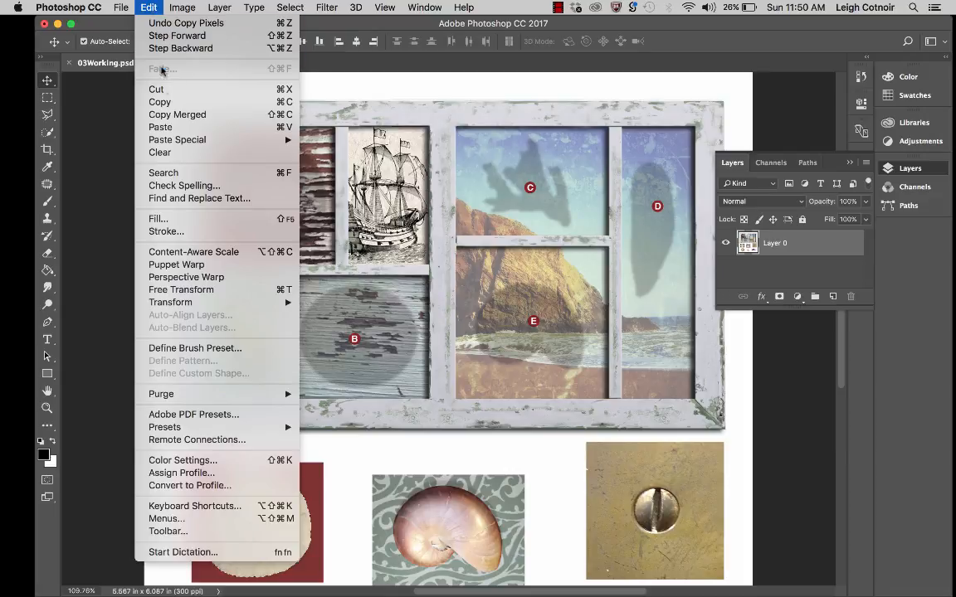
{"action": "mouse_move", "coordinate": [174, 139]}
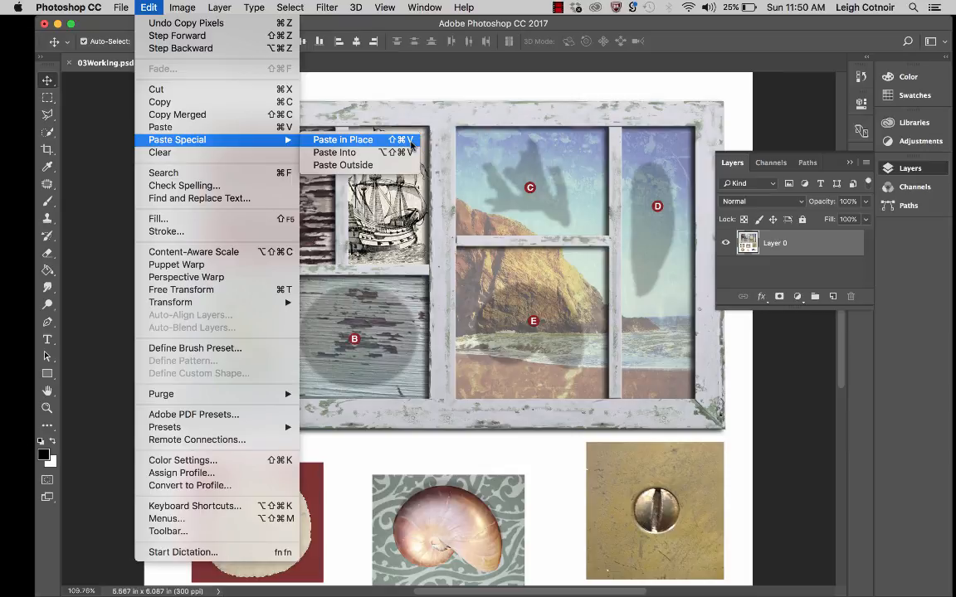
{"action": "left_click", "coordinate": [410, 145]}
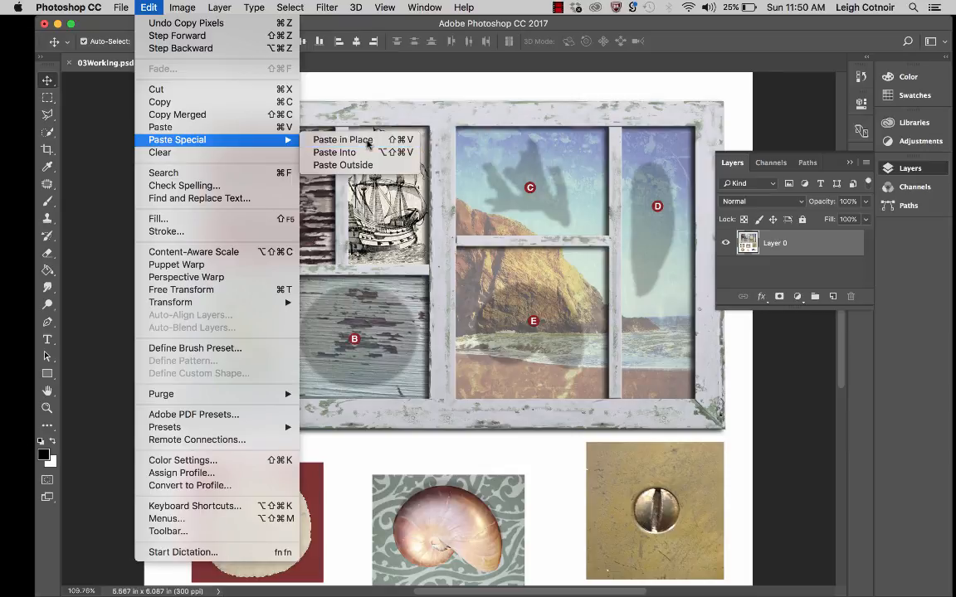
{"action": "scroll", "coordinate": [324, 466], "scroll_direction": "down", "scroll_amount": 5}
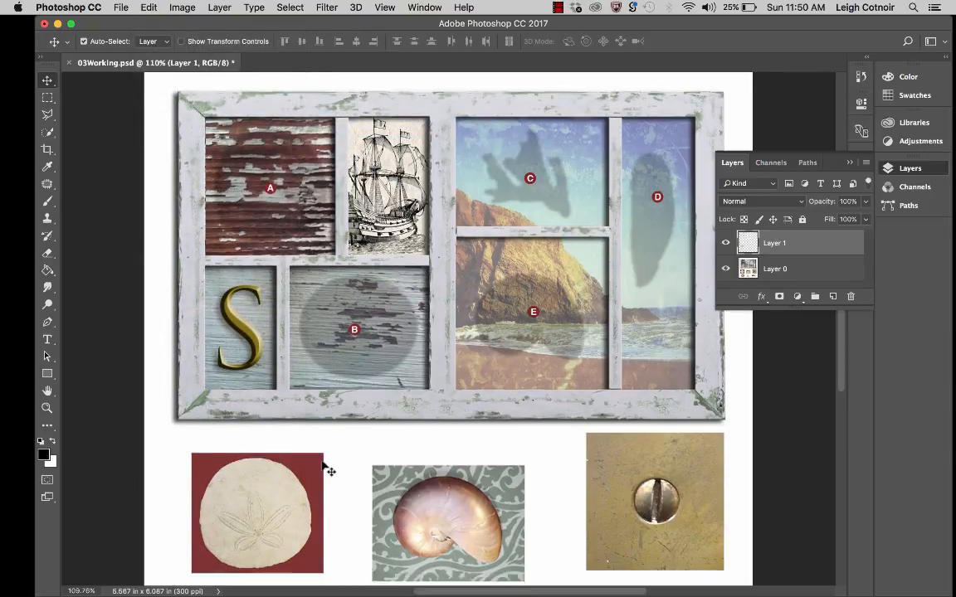
{"action": "scroll", "coordinate": [325, 465], "scroll_direction": "up", "scroll_amount": 5}
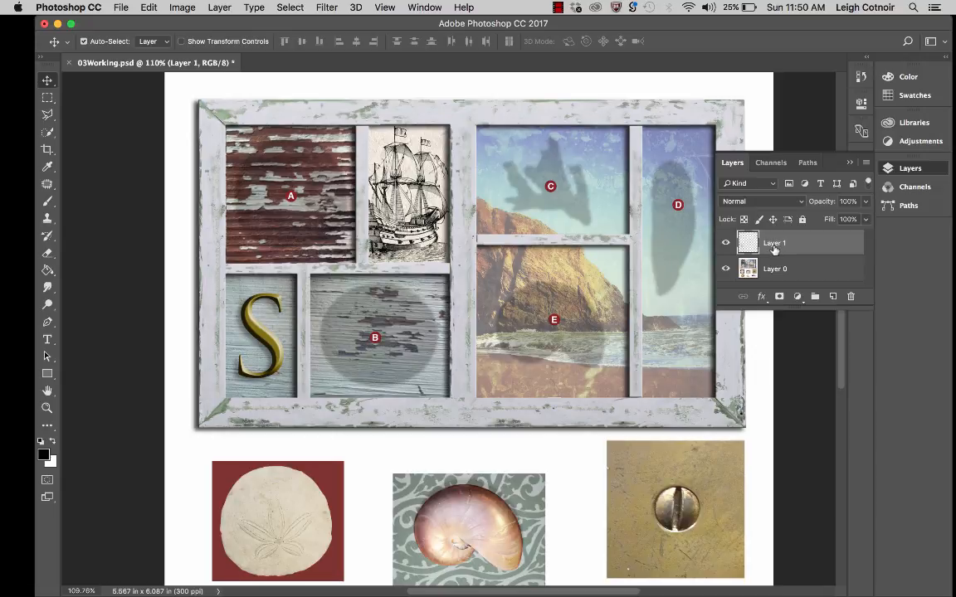
Move the pasted sand dollar layer onto panel A, and from there over to the frame's upper-right corner
{"action": "left_click_drag", "start_coordinate": [279, 537], "coordinate": [292, 218]}
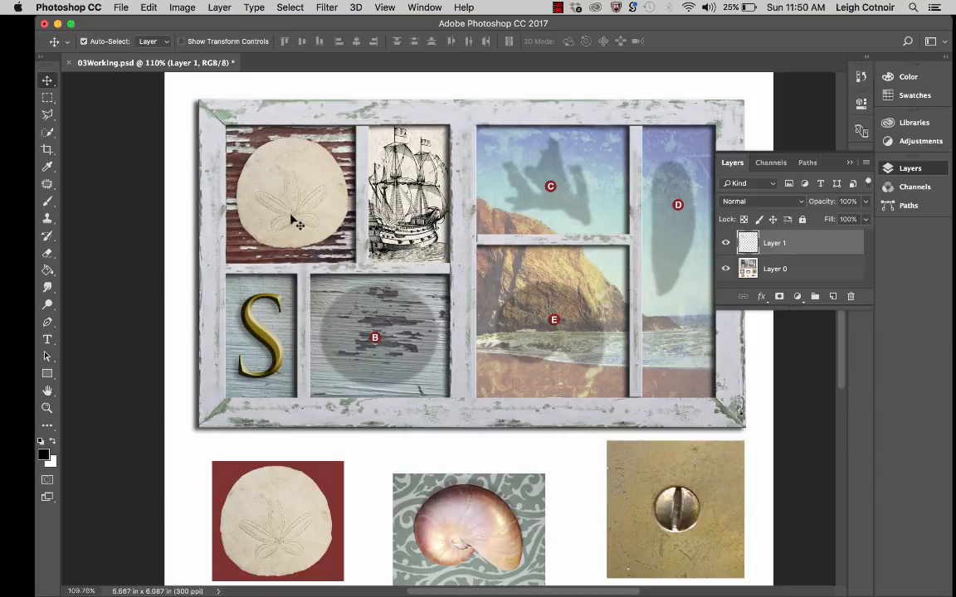
{"action": "left_click_drag", "start_coordinate": [293, 218], "coordinate": [325, 207]}
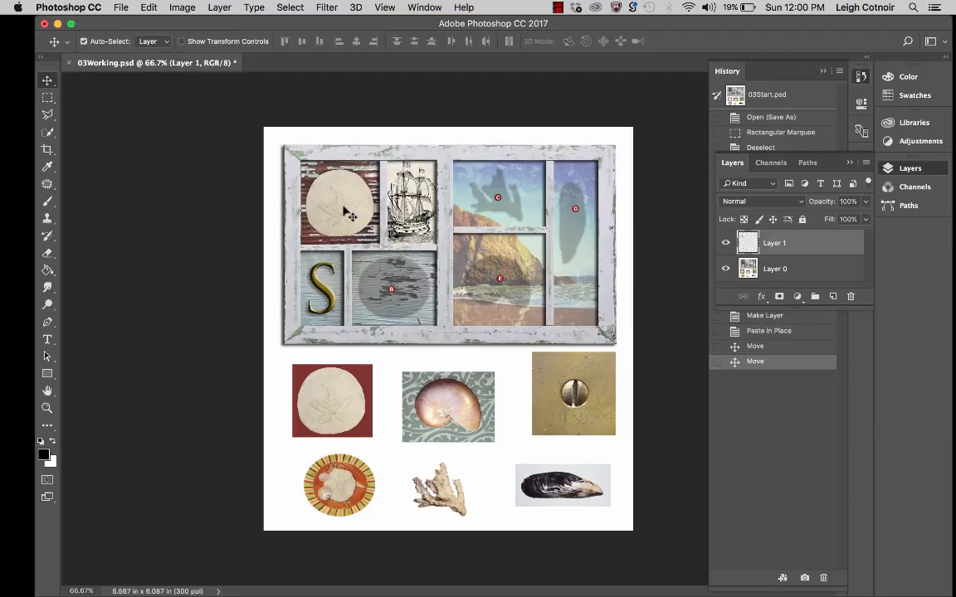
{"action": "left_click_drag", "start_coordinate": [347, 214], "coordinate": [596, 174]}
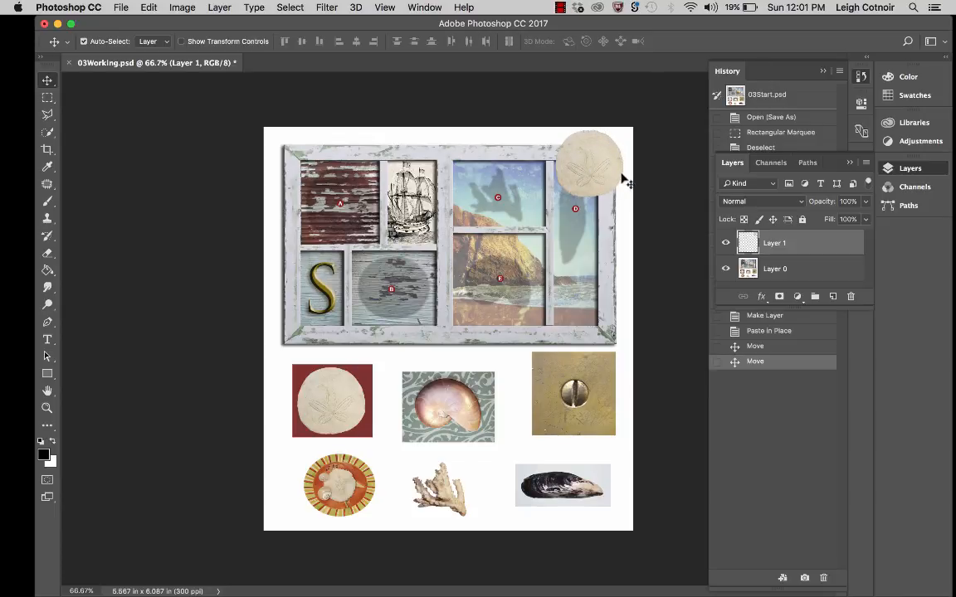
Set the document's zoom level to 100%
{"action": "left_click", "coordinate": [72, 591]}
{"action": "type", "text": "100"}
{"action": "key", "text": "Return"}
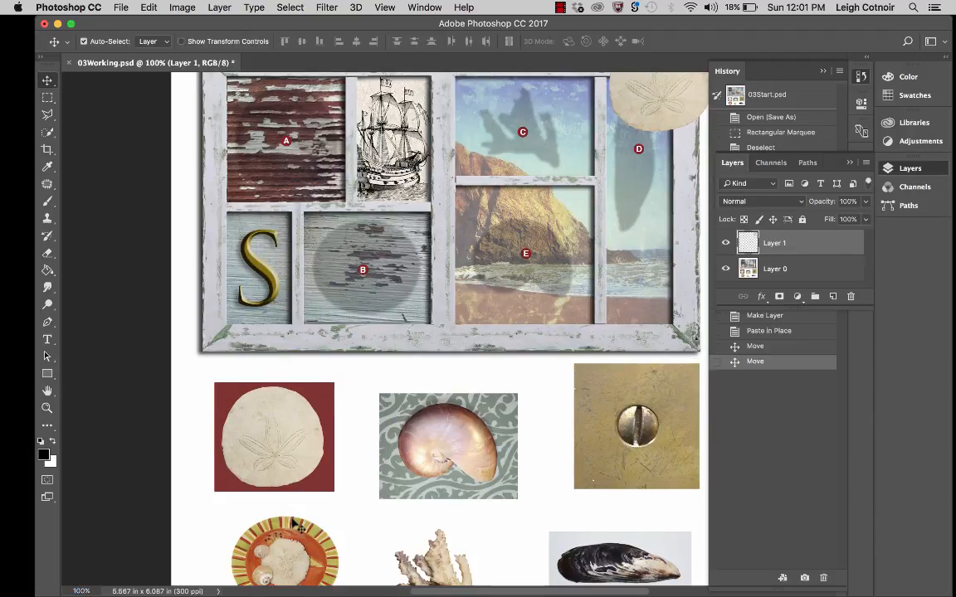
Rename the layer holding the first sand dollar copy as "sandollar 1"
{"action": "scroll", "coordinate": [291, 514], "scroll_direction": "right", "scroll_amount": 5}
{"action": "scroll", "coordinate": [290, 515], "scroll_direction": "up", "scroll_amount": 3}
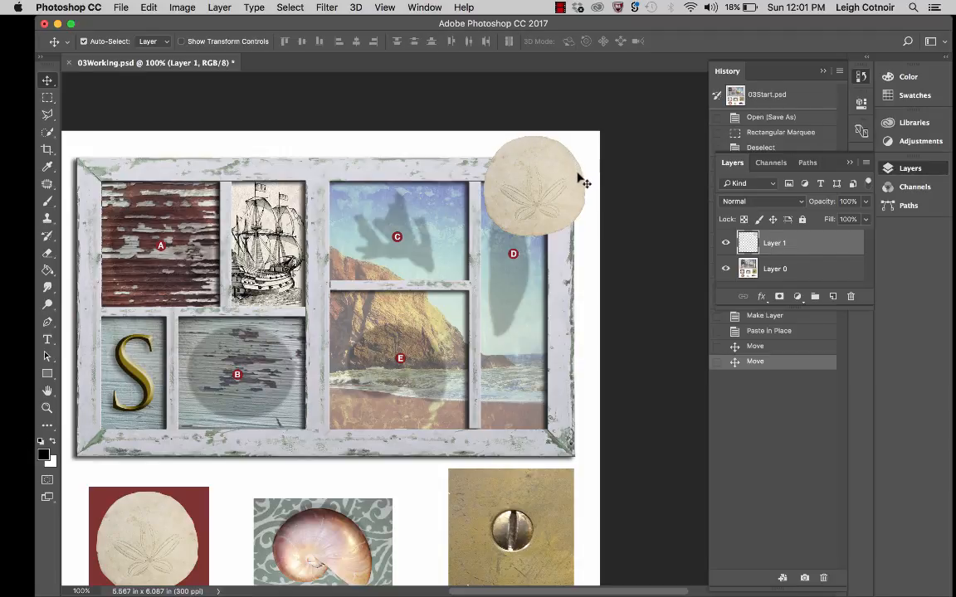
{"action": "scroll", "coordinate": [383, 302], "scroll_direction": "left", "scroll_amount": 3}
{"action": "scroll", "coordinate": [383, 302], "scroll_direction": "left", "scroll_amount": 4}
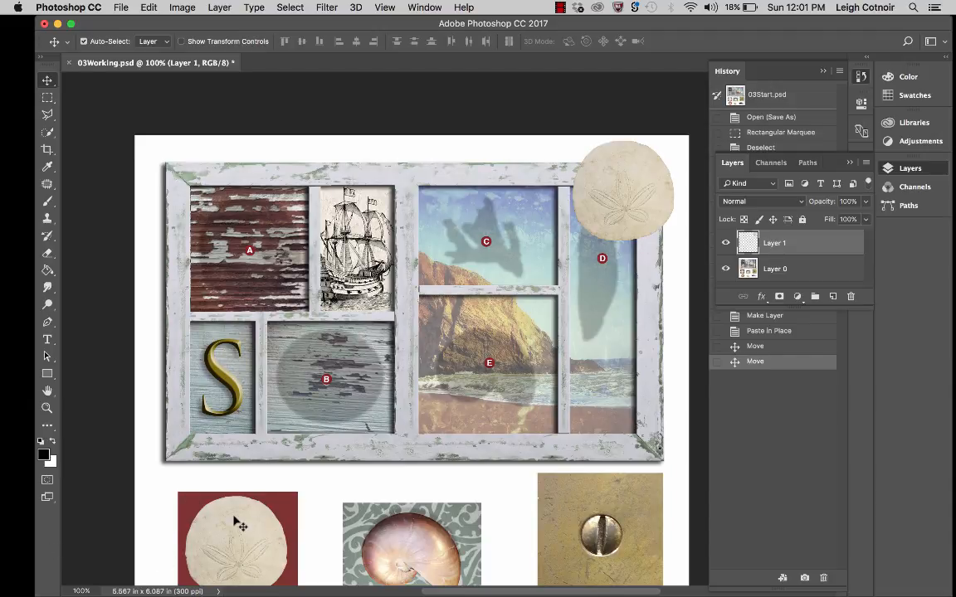
{"action": "double_click", "coordinate": [775, 243]}
{"action": "type", "text": "sandollar 1"}
{"action": "key", "text": "Return"}
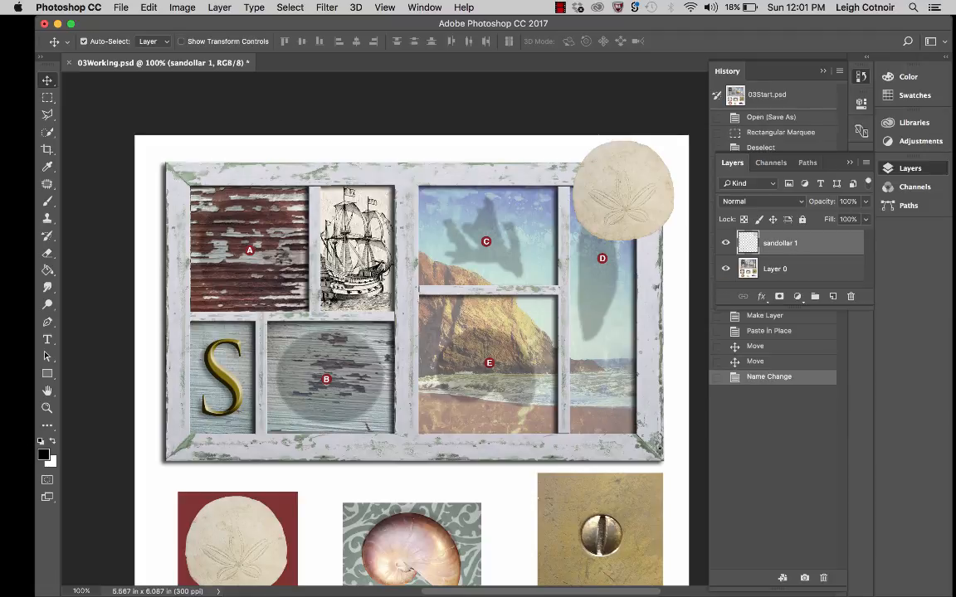
Set up the Quick Selection tool for working on Layer 0 and lower its brush hardness
{"action": "scroll", "coordinate": [329, 496], "scroll_direction": "down", "scroll_amount": 3}
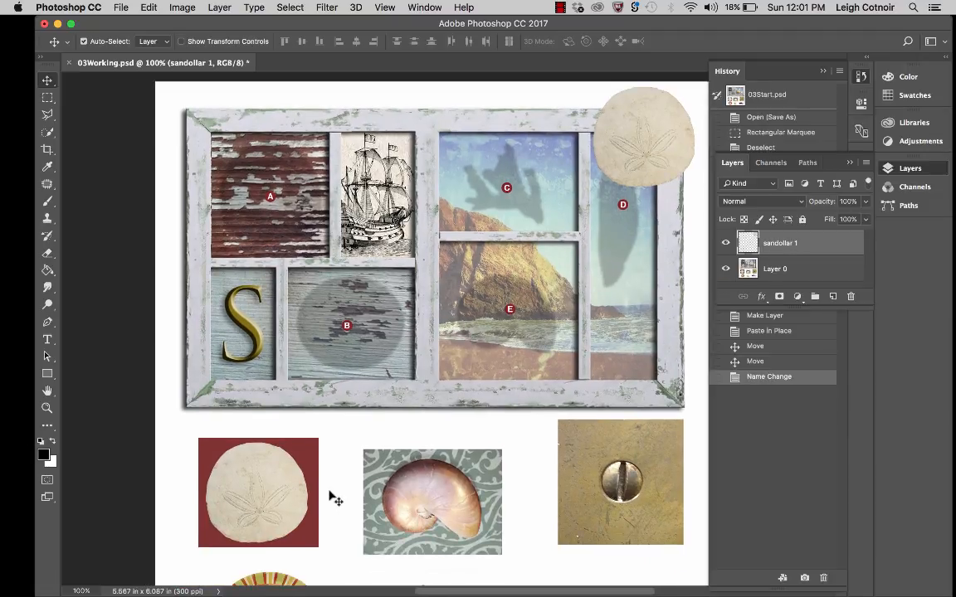
{"action": "left_click", "coordinate": [49, 133]}
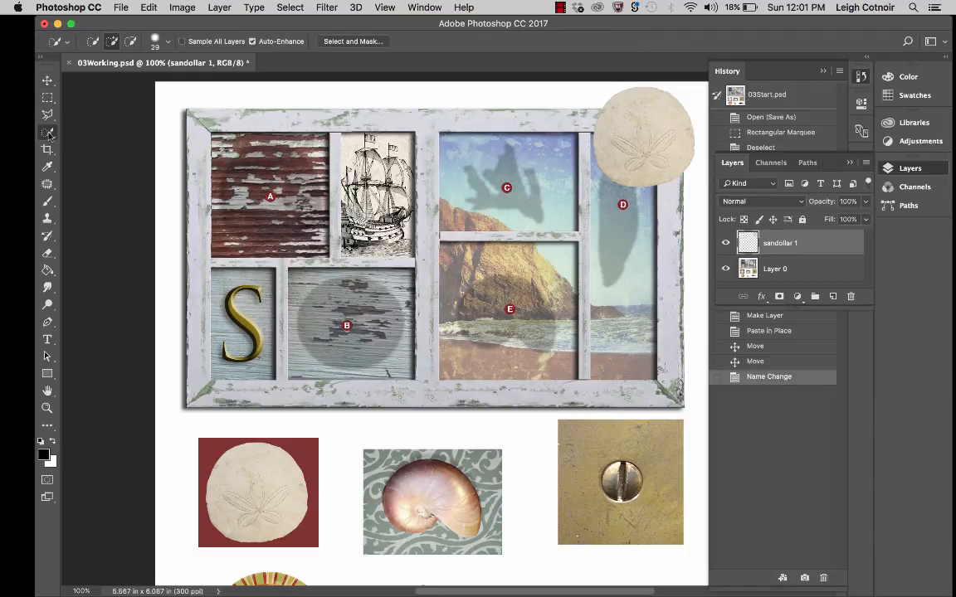
{"action": "left_click", "coordinate": [243, 462]}
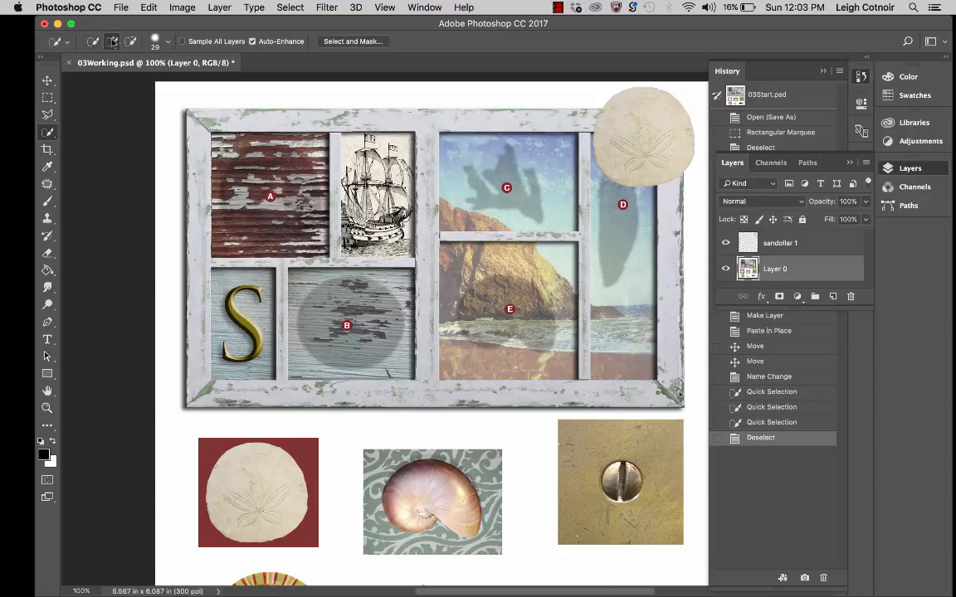
{"action": "left_click", "coordinate": [167, 43]}
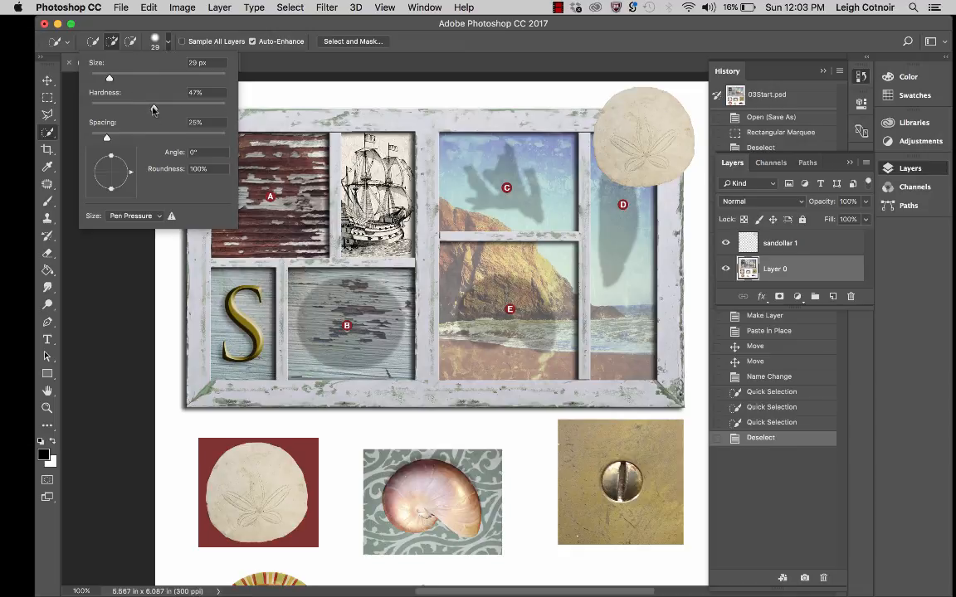
{"action": "left_click_drag", "start_coordinate": [154, 108], "coordinate": [115, 107]}
{"action": "key", "text": "Return"}
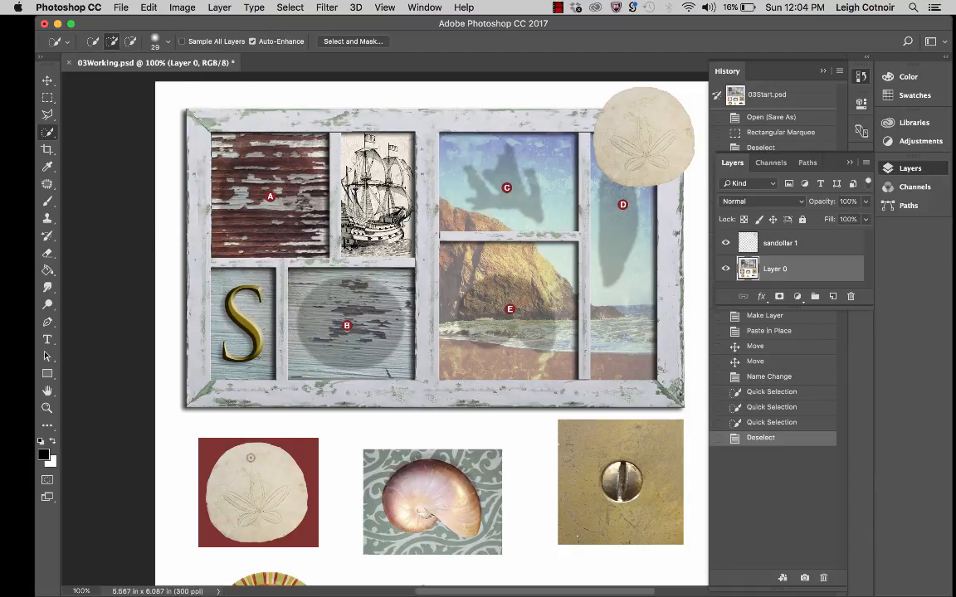
Select the original sand dollar on its red square using the Quick Selection tool
{"action": "scroll", "coordinate": [251, 435], "scroll_direction": "up", "scroll_amount": 4}
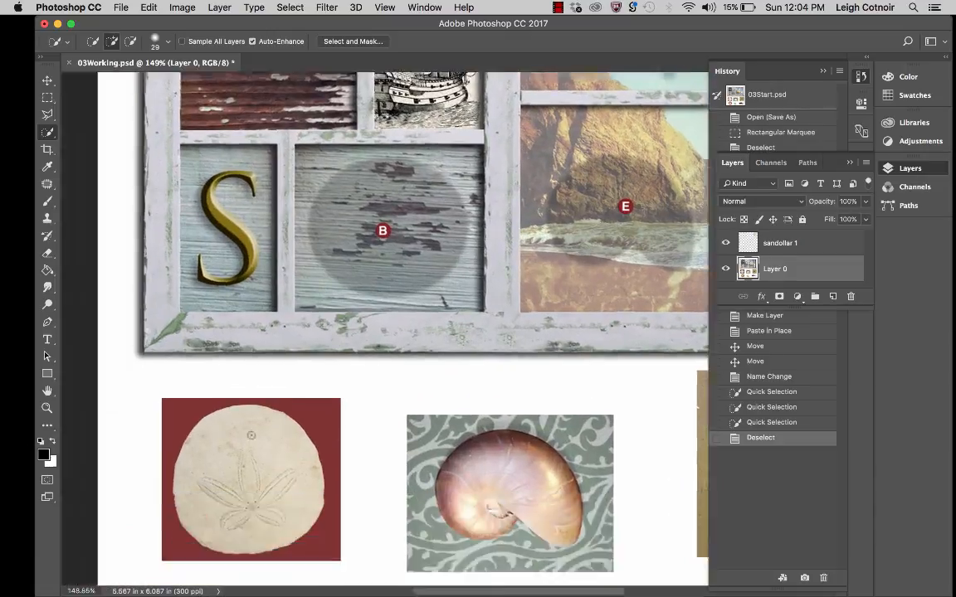
{"action": "scroll", "coordinate": [251, 435], "scroll_direction": "up", "scroll_amount": 4}
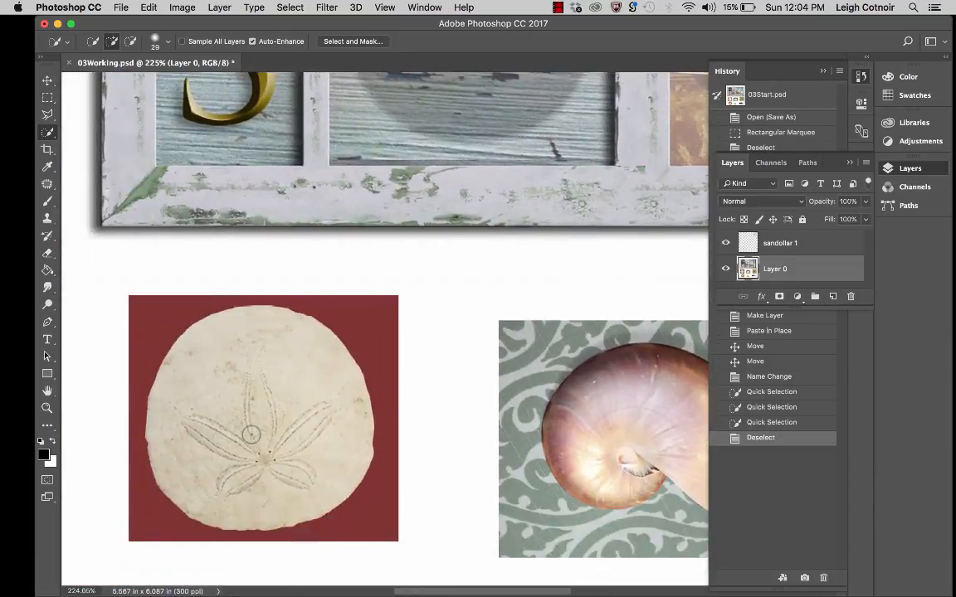
{"action": "scroll", "coordinate": [260, 416], "scroll_direction": "up", "scroll_amount": 4}
{"action": "scroll", "coordinate": [260, 415], "scroll_direction": "down", "scroll_amount": 5}
{"action": "scroll", "coordinate": [261, 416], "scroll_direction": "left", "scroll_amount": 8}
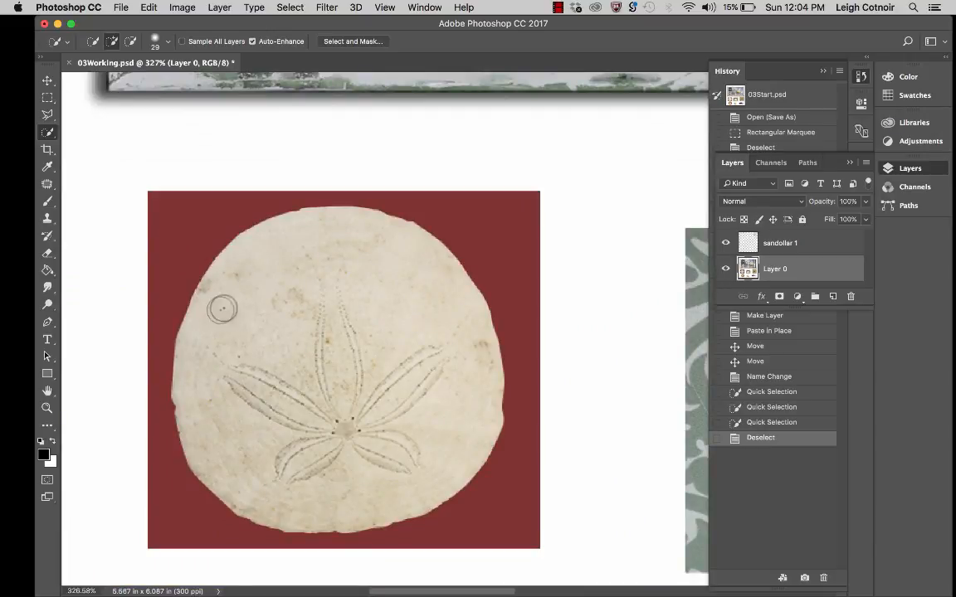
{"action": "left_click", "coordinate": [261, 260]}
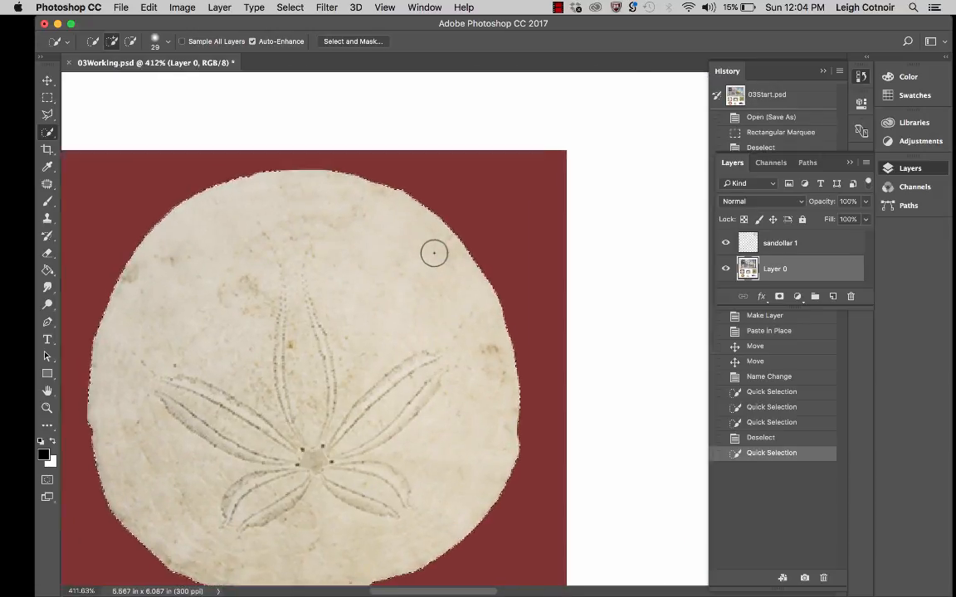
Examine the selection edge along the sand dollar's rim up close and contract the selection by 1 pixel
{"action": "scroll", "coordinate": [434, 253], "scroll_direction": "up", "scroll_amount": 5}
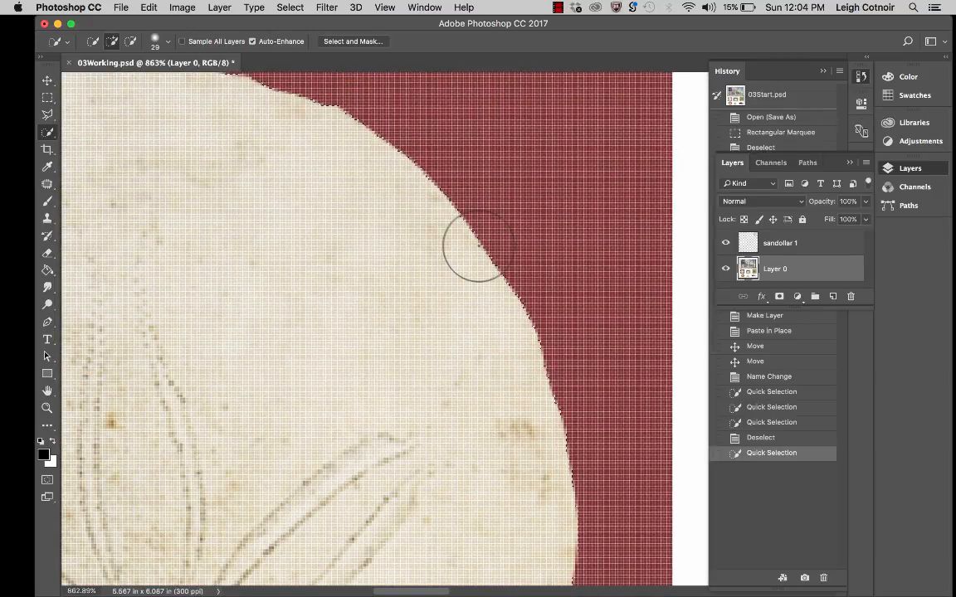
{"action": "scroll", "coordinate": [471, 238], "scroll_direction": "up", "scroll_amount": 4}
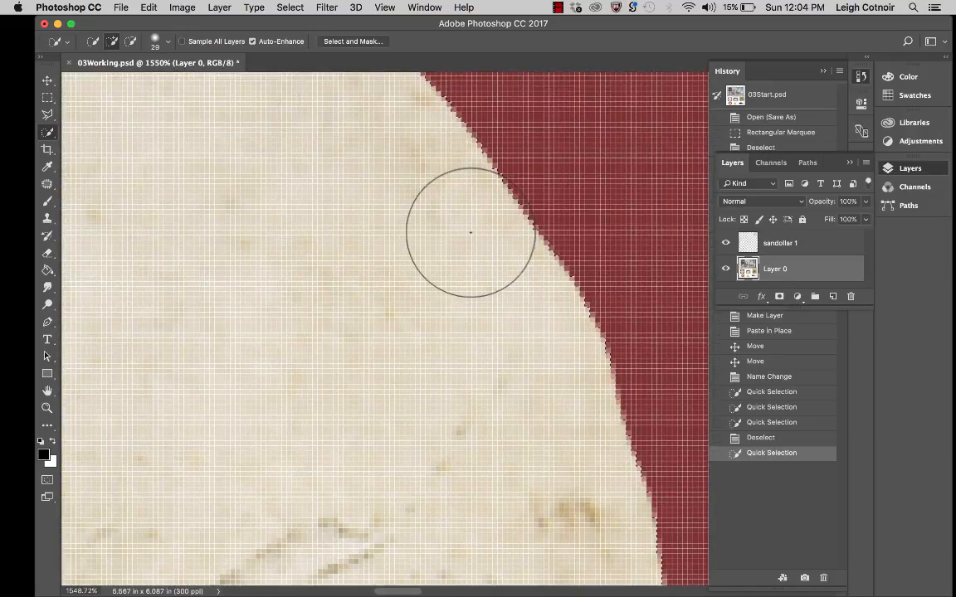
{"action": "scroll", "coordinate": [471, 233], "scroll_direction": "up", "scroll_amount": 4}
{"action": "scroll", "coordinate": [465, 233], "scroll_direction": "right", "scroll_amount": 3}
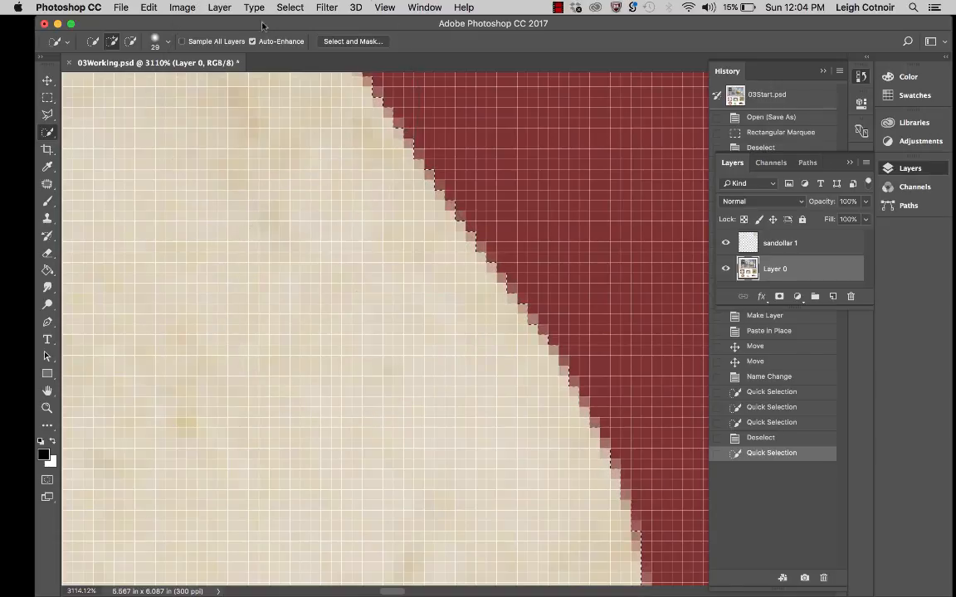
{"action": "left_click", "coordinate": [290, 9]}
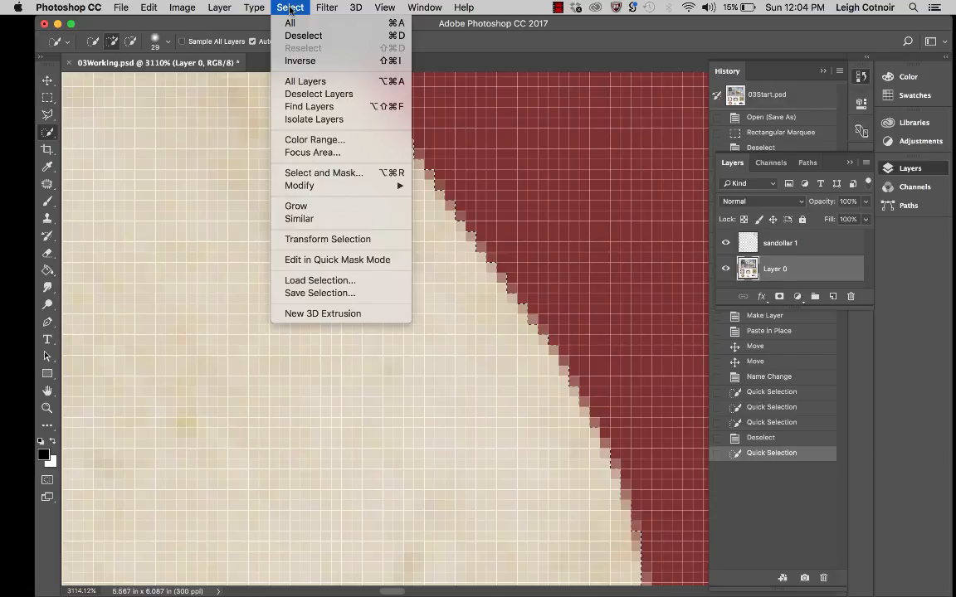
{"action": "mouse_move", "coordinate": [302, 190]}
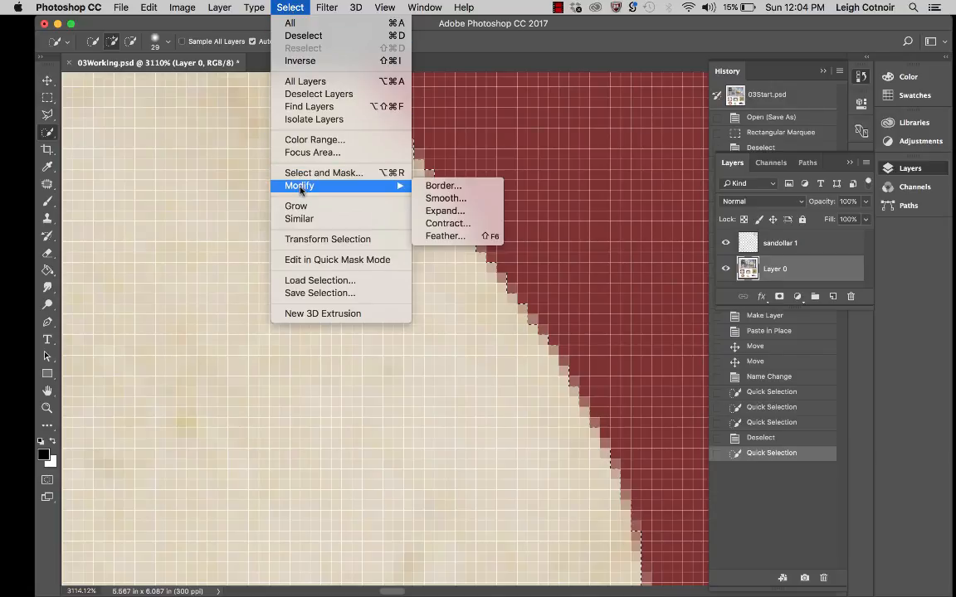
{"action": "left_click", "coordinate": [452, 224]}
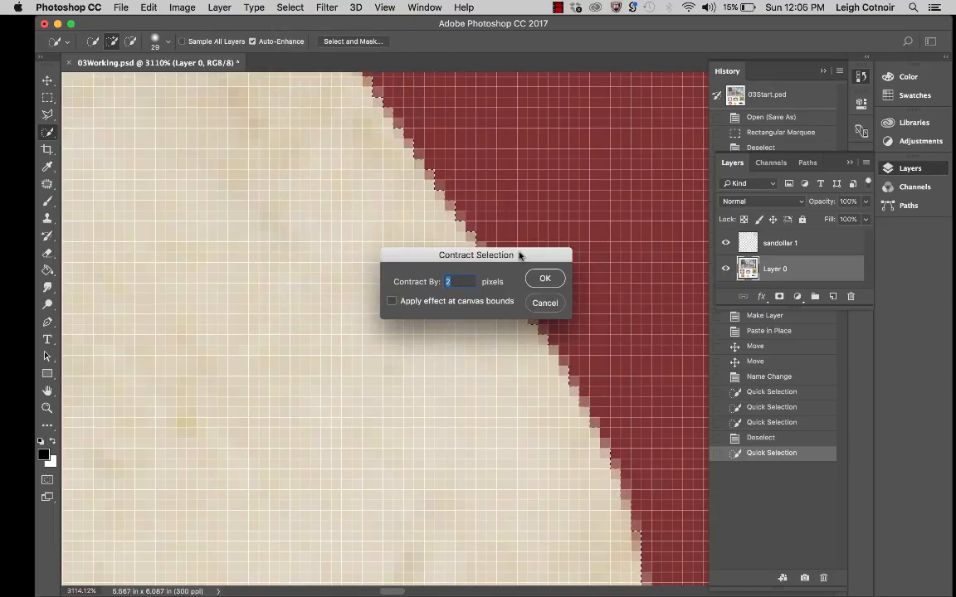
{"action": "type", "text": "1"}
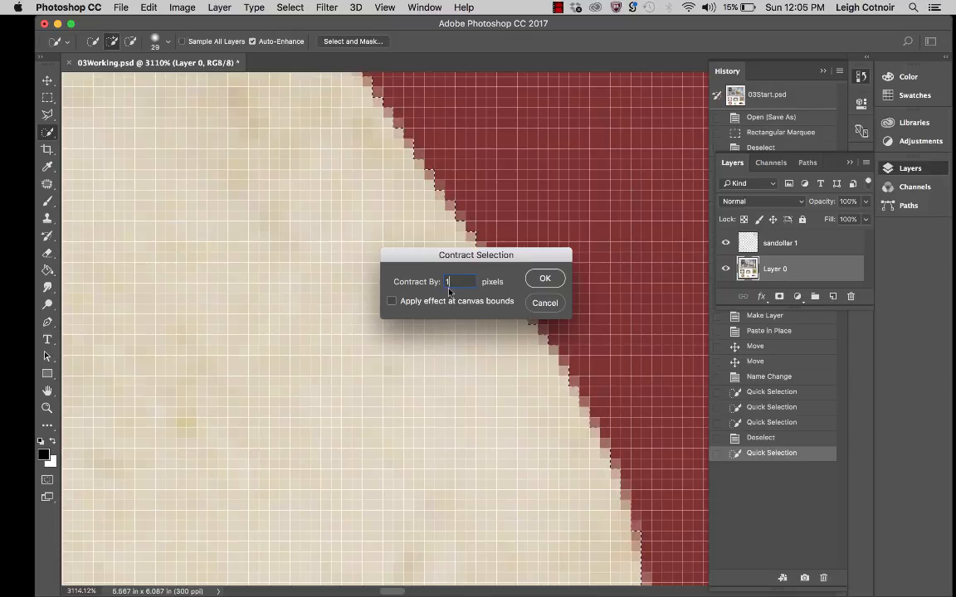
{"action": "left_click", "coordinate": [545, 279]}
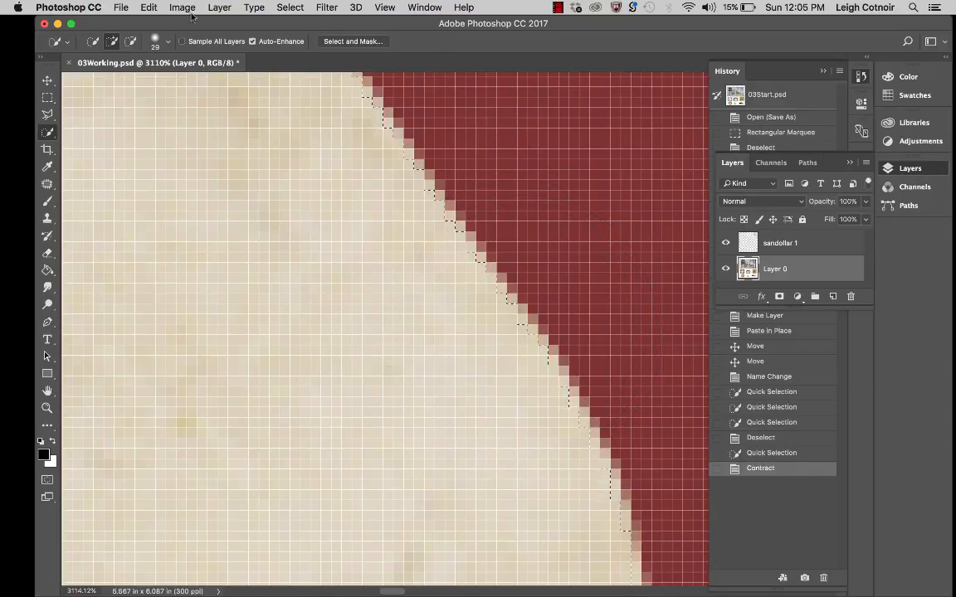
Feather the contracted sand dollar selection with a radius of 1 pixel
{"action": "left_click", "coordinate": [289, 8]}
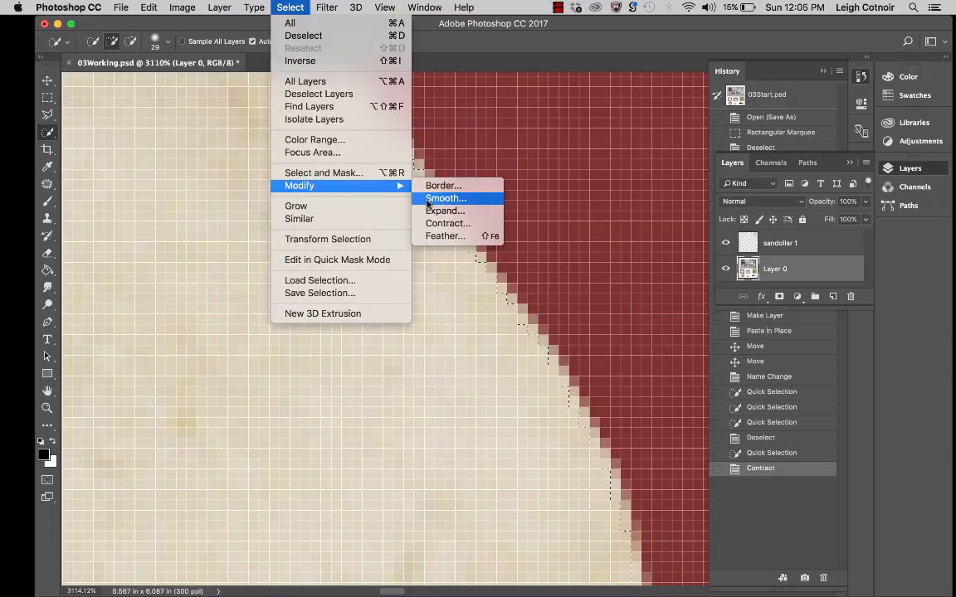
{"action": "left_click", "coordinate": [429, 237]}
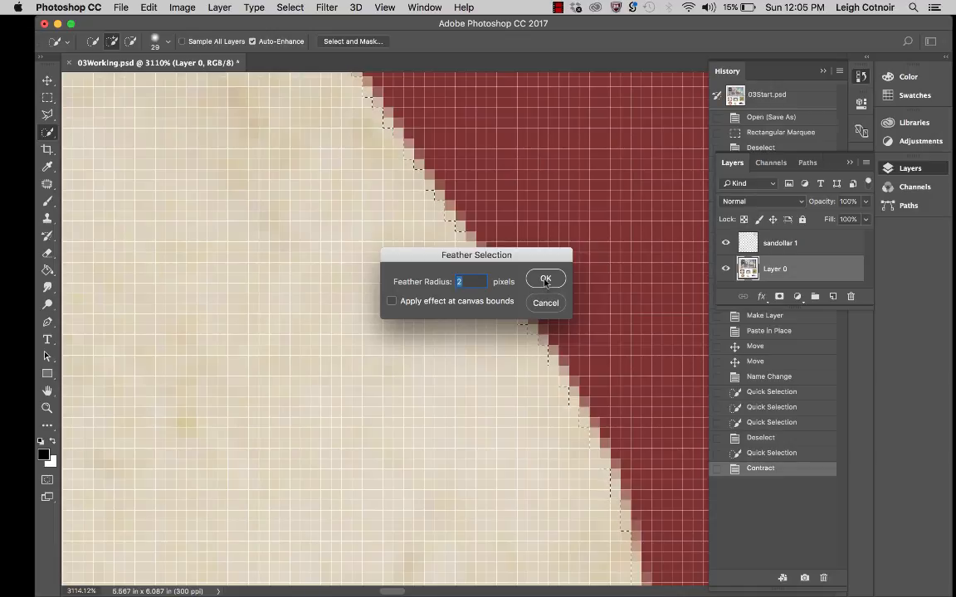
{"action": "type", "text": "1"}
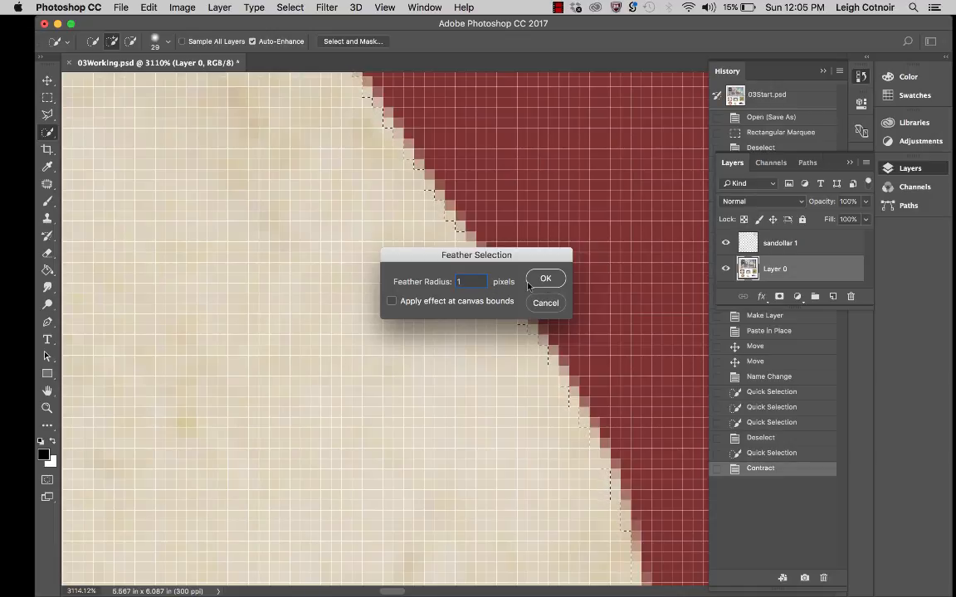
{"action": "left_click", "coordinate": [545, 279]}
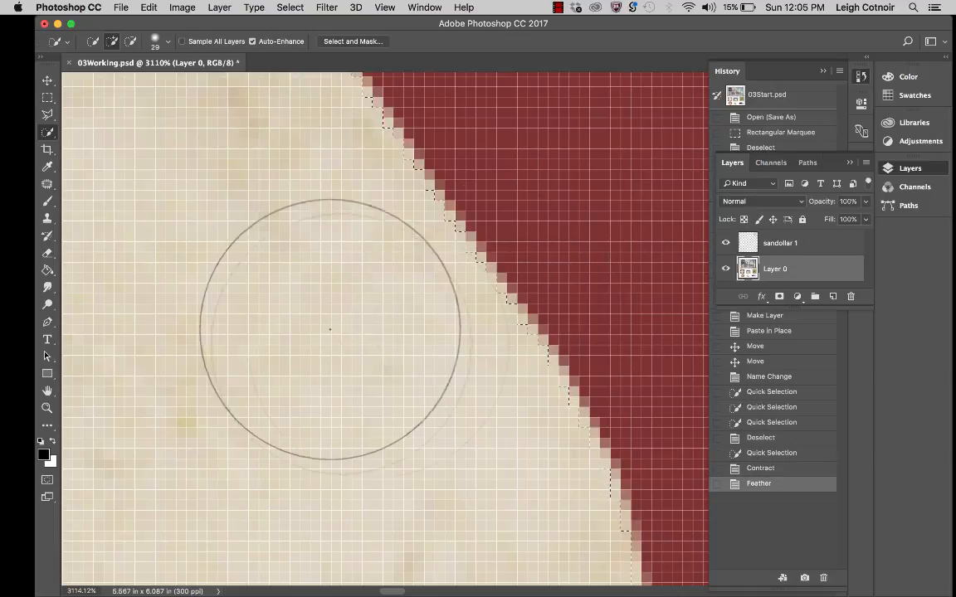
Copy the feathered sand dollar selection from Layer 0 and paste it onto a new layer
{"action": "scroll", "coordinate": [330, 330], "scroll_direction": "down", "scroll_amount": 6}
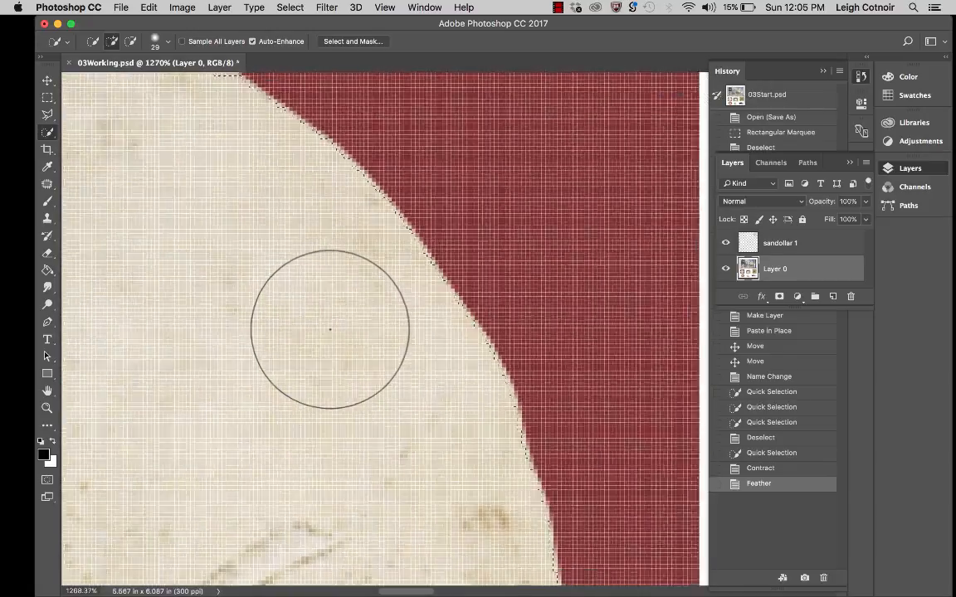
{"action": "scroll", "coordinate": [329, 329], "scroll_direction": "down", "scroll_amount": 8}
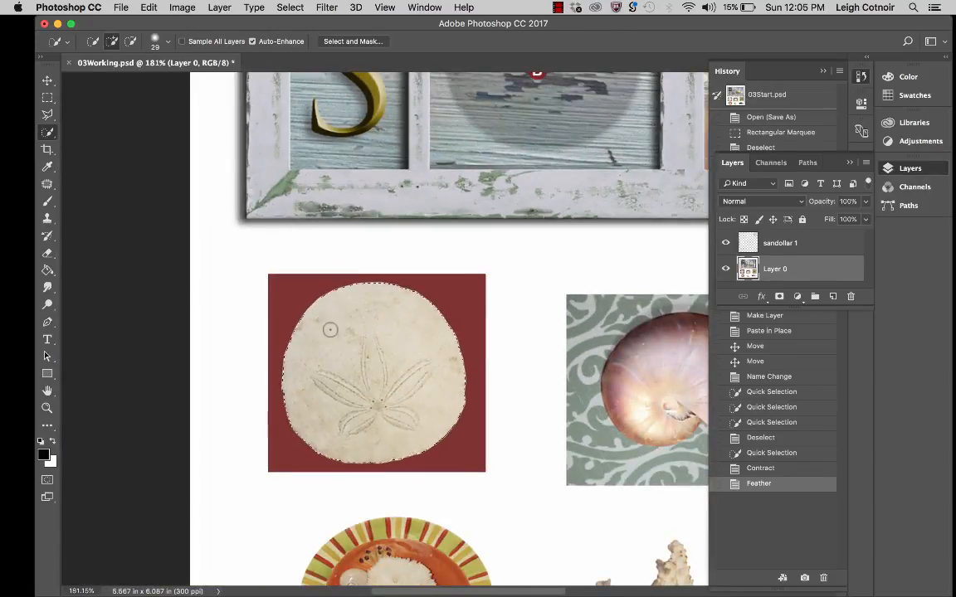
{"action": "scroll", "coordinate": [330, 329], "scroll_direction": "down", "scroll_amount": 4}
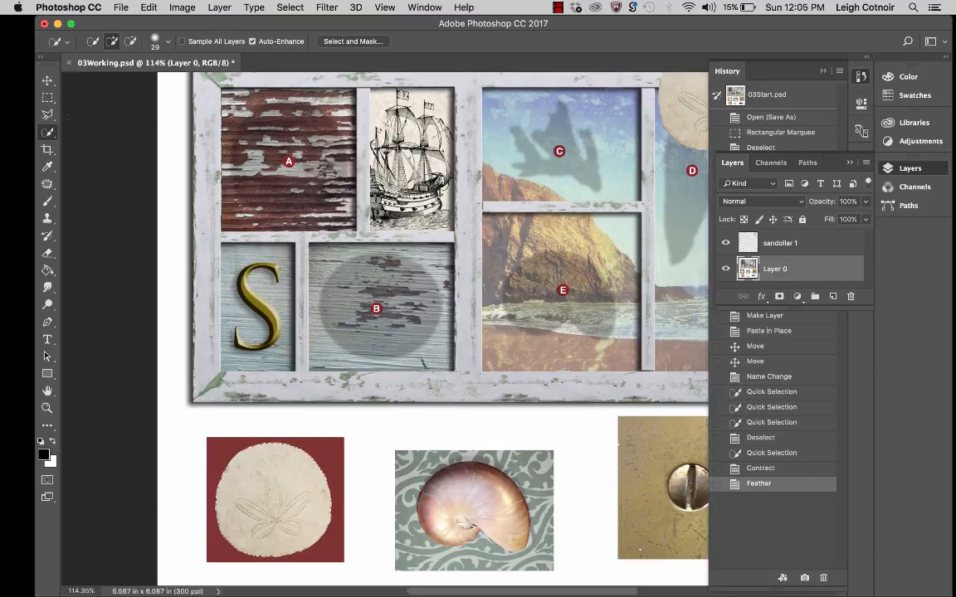
{"action": "left_click", "coordinate": [47, 81]}
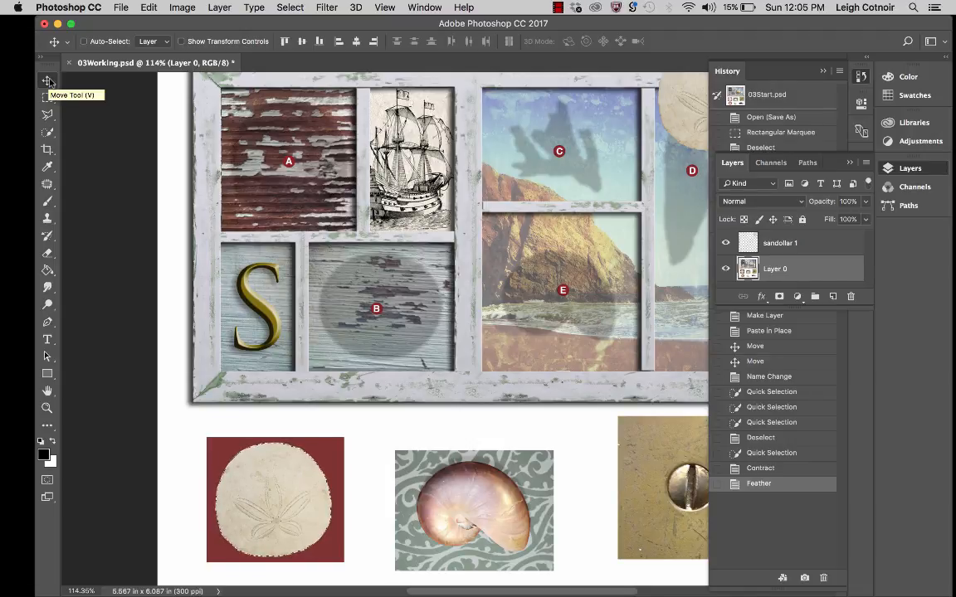
{"action": "key", "text": "super+v"}
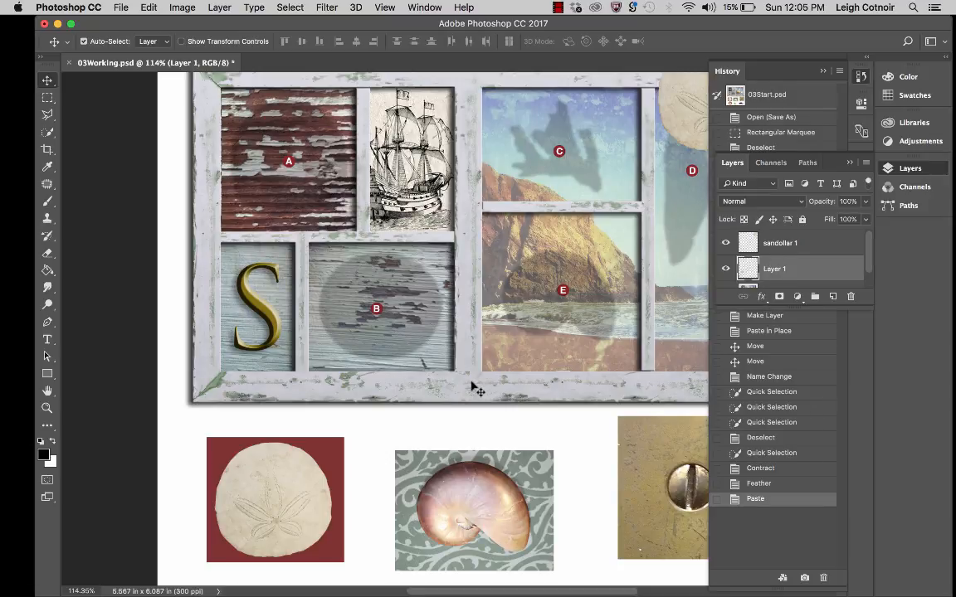
Enlarge the layer list to show all layers and rename the newly pasted layer as "sandollar 2"
{"action": "scroll", "coordinate": [474, 387], "scroll_direction": "down", "scroll_amount": 5}
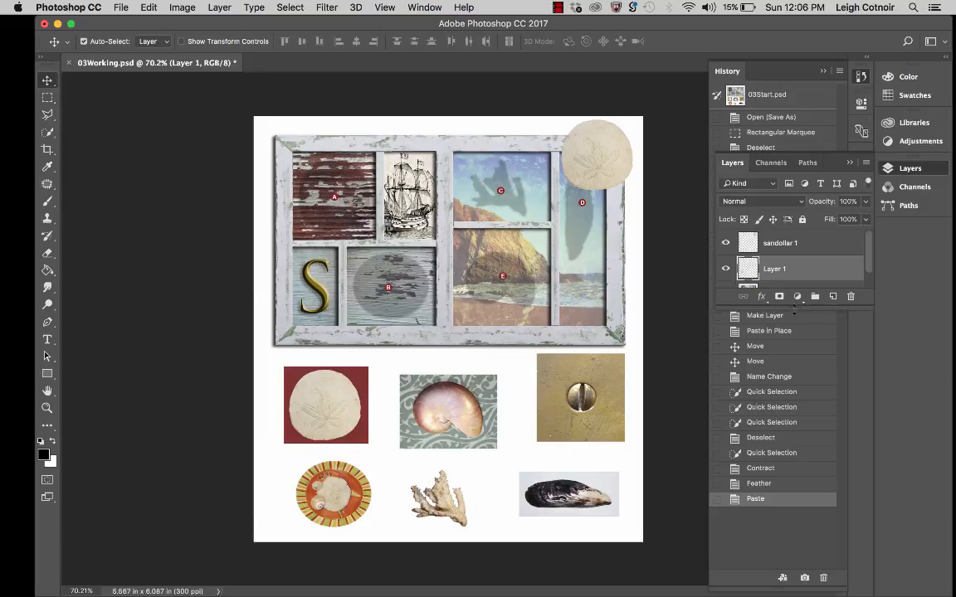
{"action": "left_click_drag", "start_coordinate": [798, 304], "coordinate": [798, 430]}
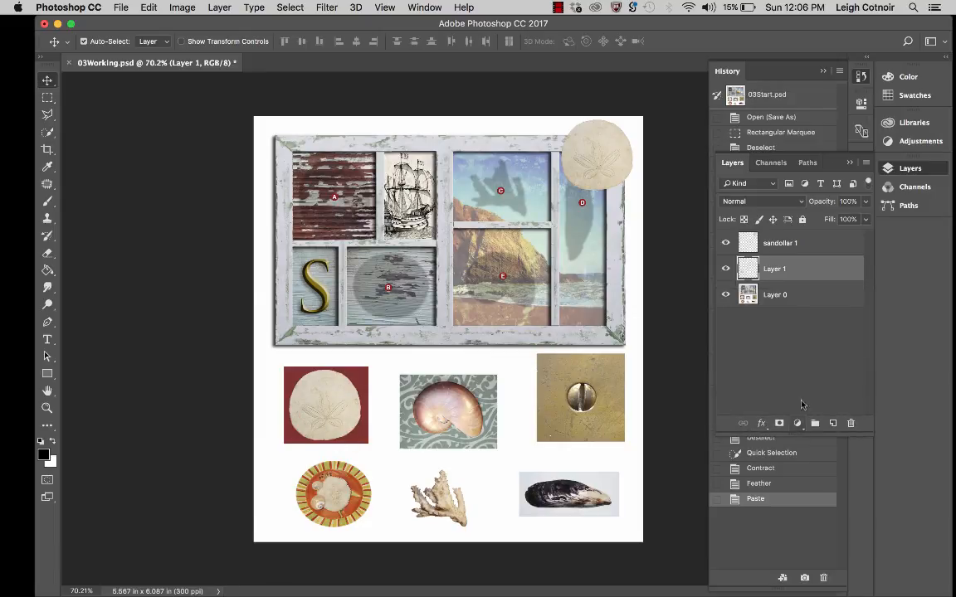
{"action": "double_click", "coordinate": [773, 268]}
{"action": "type", "text": "sandollar 2"}
{"action": "key", "text": "Return"}
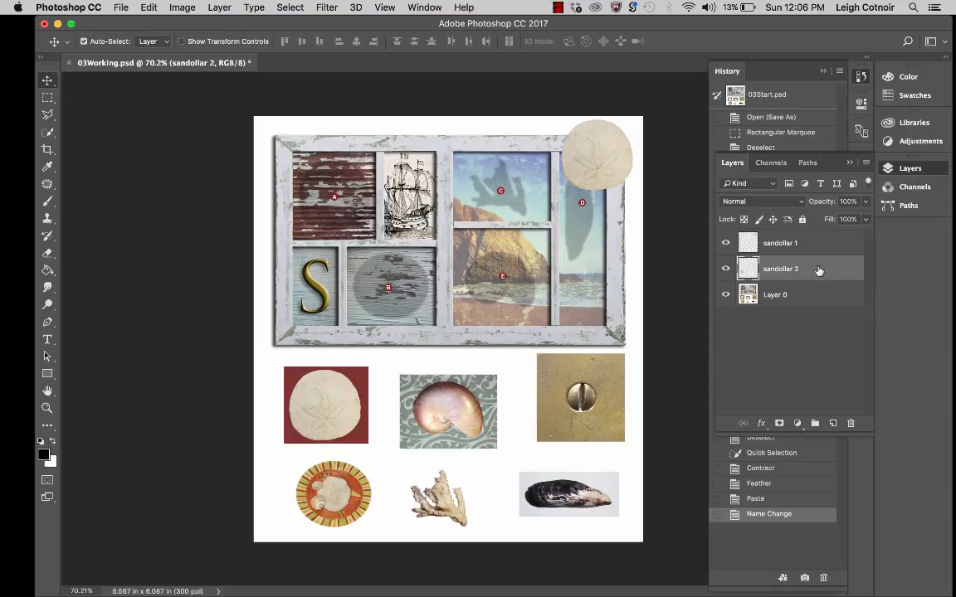
Move the sandollar 2 layer beside the first copy to compare them at 100% zoom, and from there onto panel A
{"action": "left_click_drag", "start_coordinate": [332, 409], "coordinate": [526, 152]}
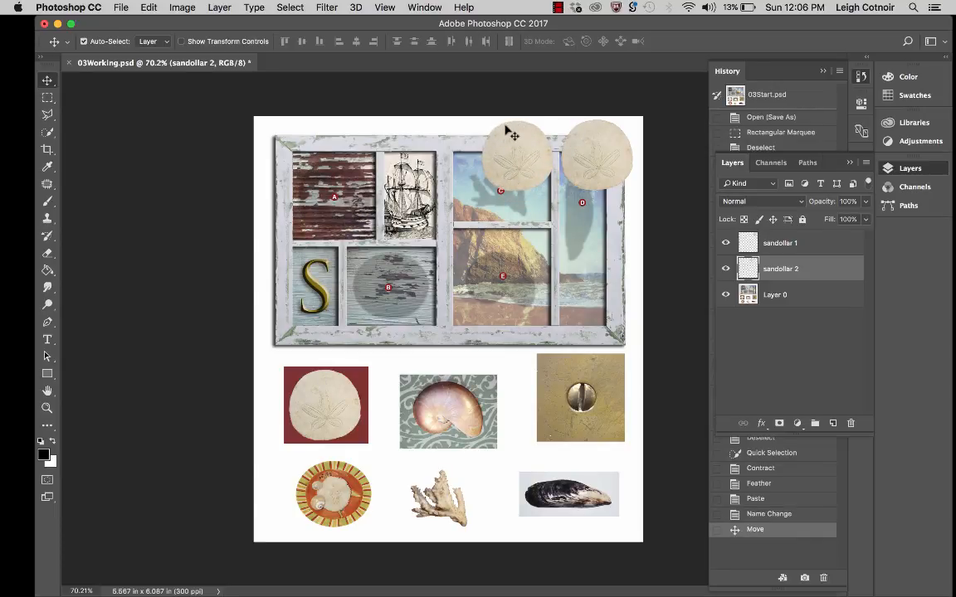
{"action": "left_click", "coordinate": [81, 591]}
{"action": "type", "text": "100"}
{"action": "key", "text": "Return"}
{"action": "scroll", "coordinate": [303, 525], "scroll_direction": "up", "scroll_amount": 5}
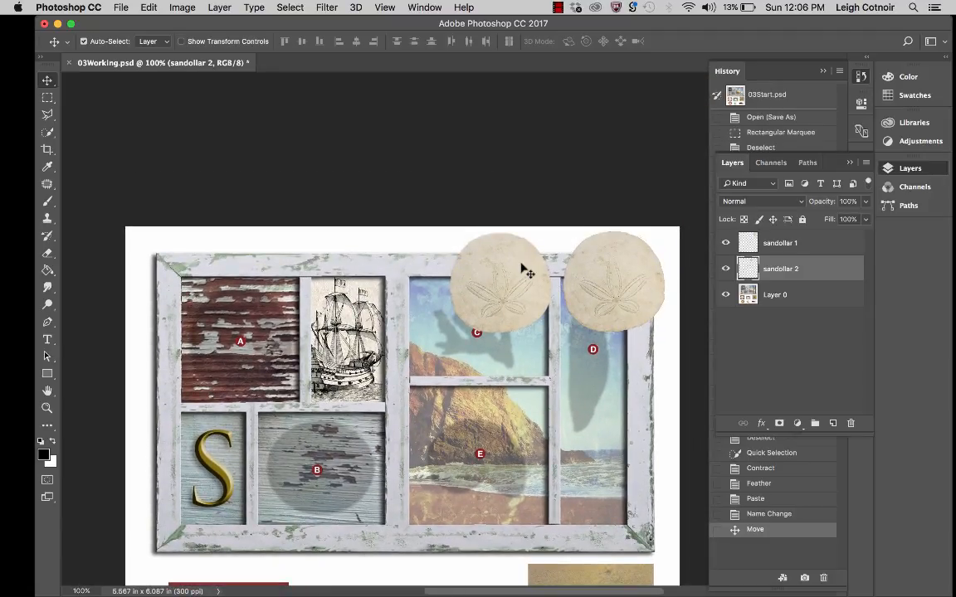
{"action": "left_click_drag", "start_coordinate": [518, 266], "coordinate": [256, 321]}
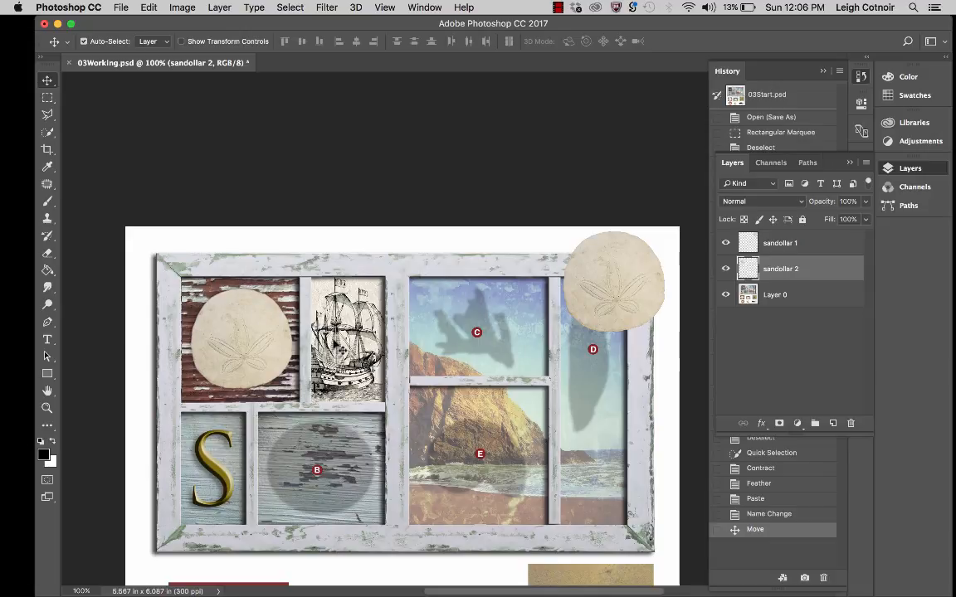
Delete the sandollar 1 layer and rename the remaining sand dollar layer as "sandollar"
{"action": "left_click", "coordinate": [795, 244]}
{"action": "left_click_drag", "start_coordinate": [796, 244], "coordinate": [852, 425]}
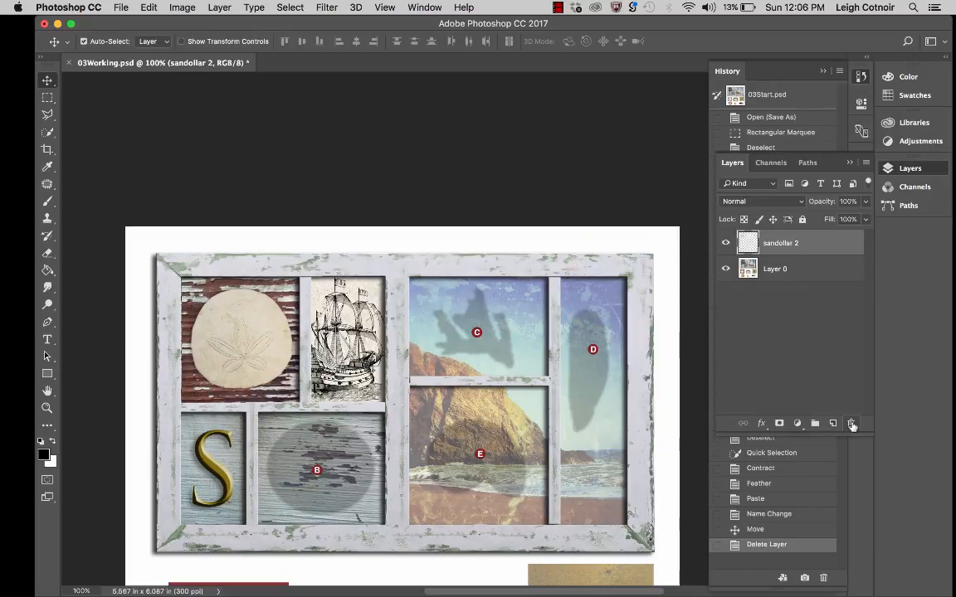
{"action": "double_click", "coordinate": [780, 243]}
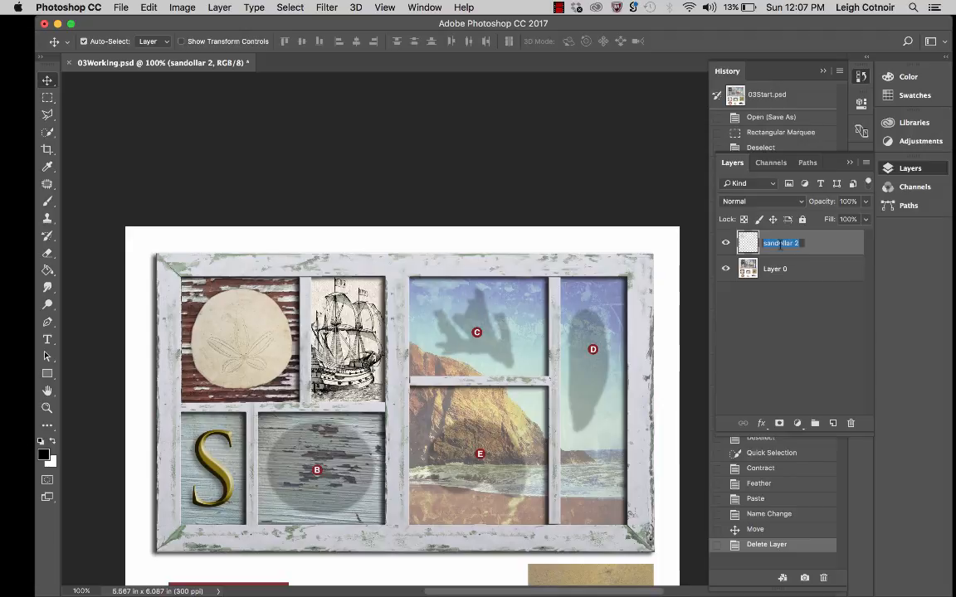
{"action": "type", "text": "sandollar"}
{"action": "key", "text": "Return"}
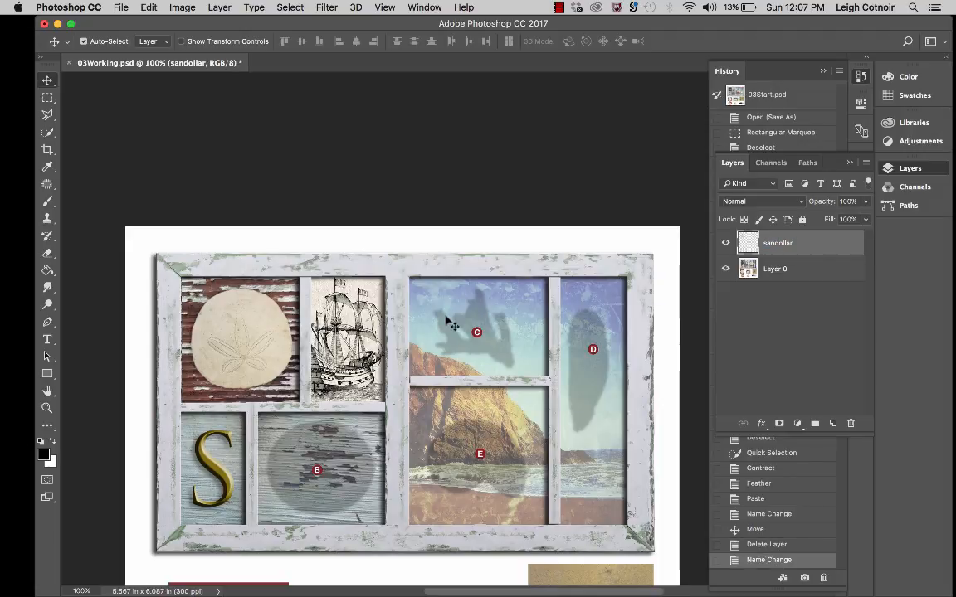